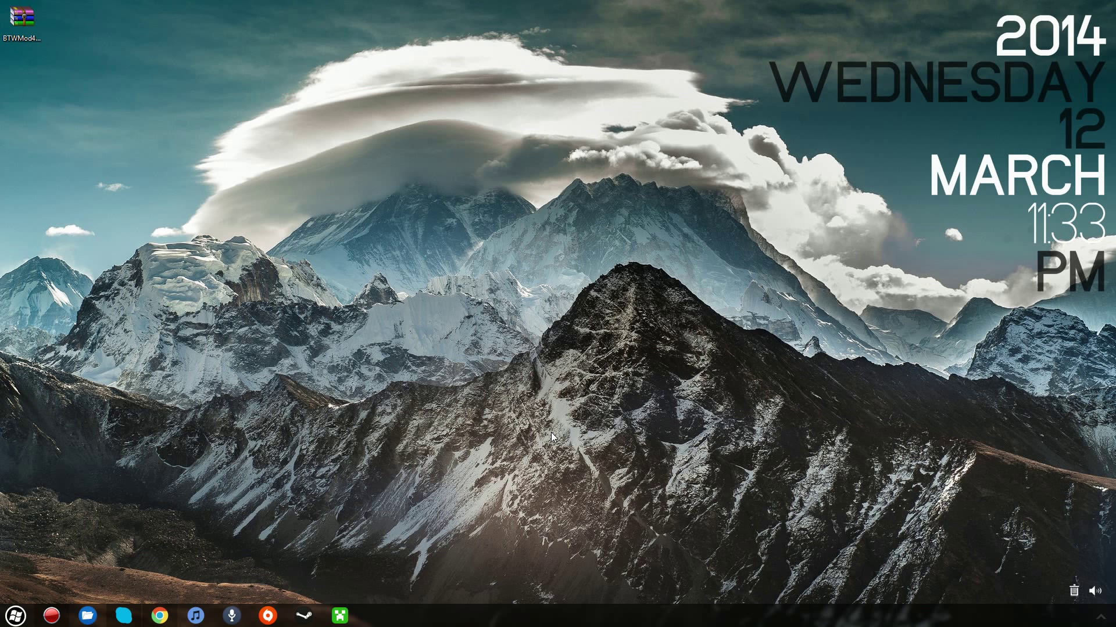
Step: In Chrome, download the BTW V4.89PHILLIP release from its forum post and save it to the Desktop as BTWMod4-89PHILLIP (1).zip
{"action": "left_click", "coordinate": [160, 616]}
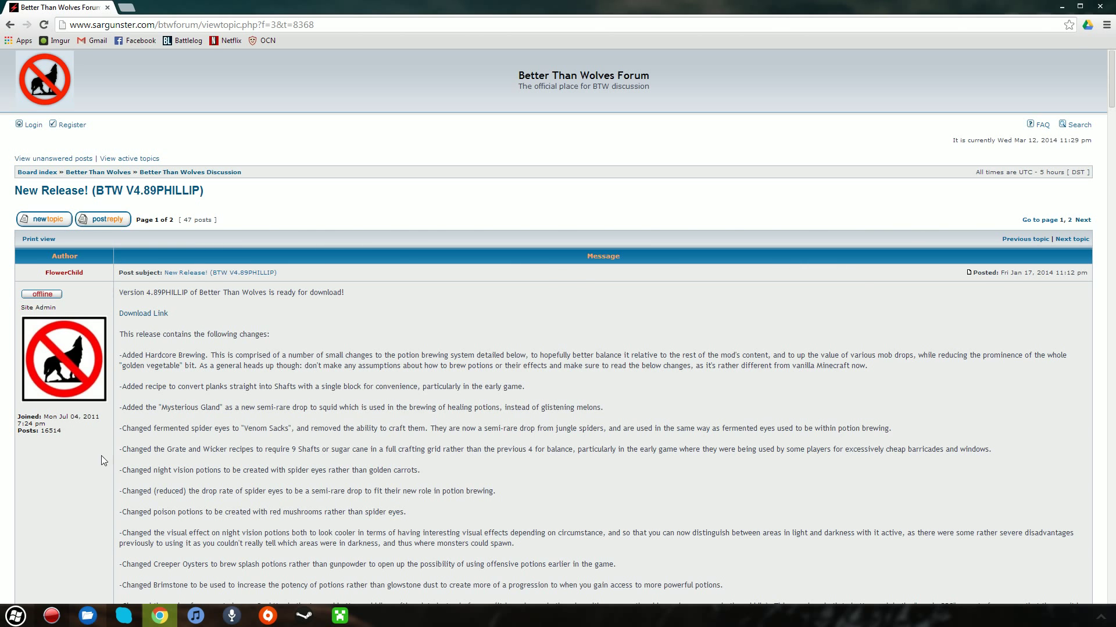
{"action": "left_click", "coordinate": [301, 22]}
{"action": "left_click", "coordinate": [321, 25]}
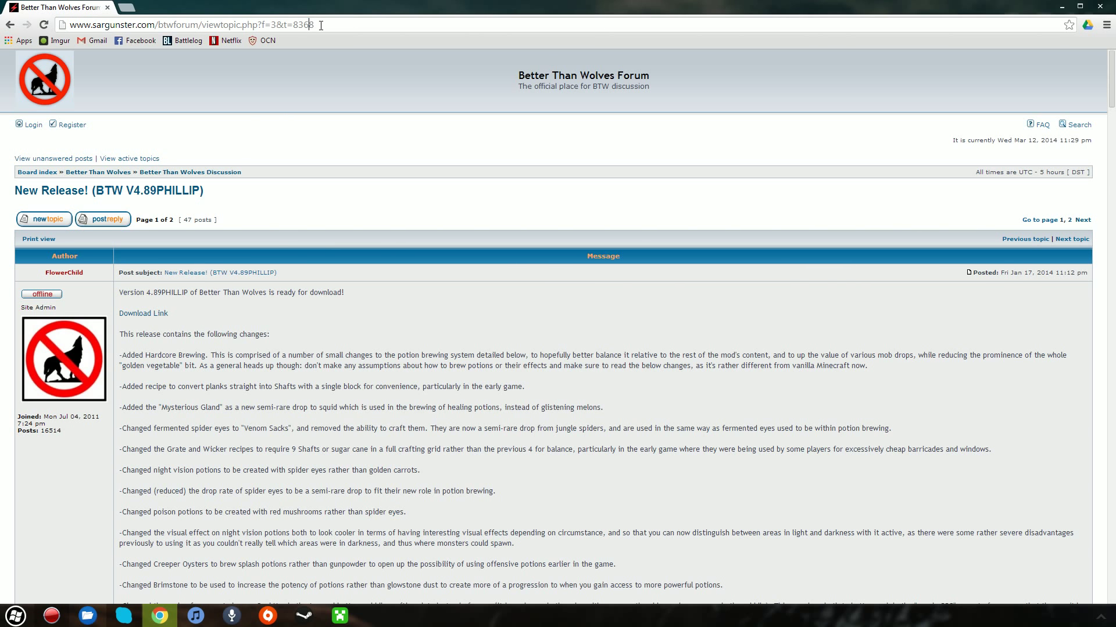
{"action": "left_click", "coordinate": [148, 311]}
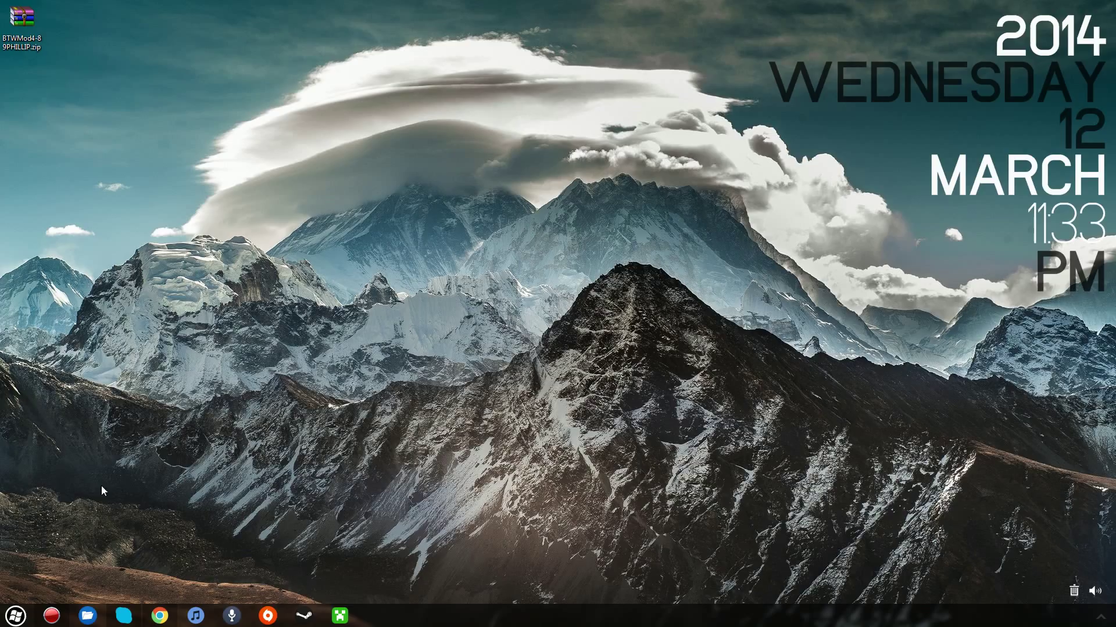
{"action": "left_click", "coordinate": [160, 616]}
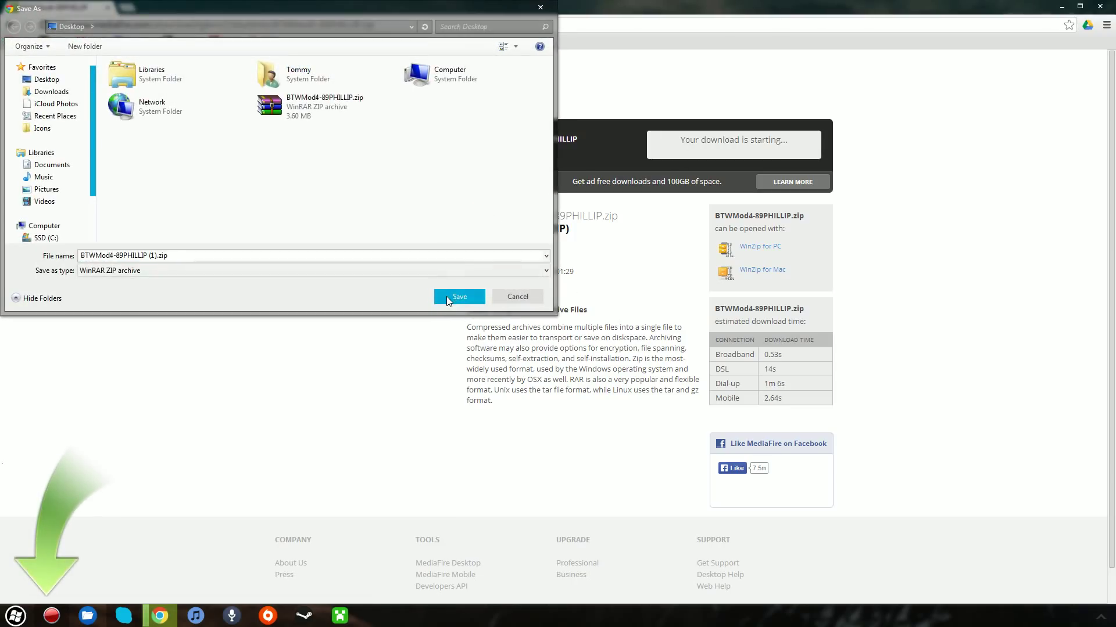
{"action": "left_click", "coordinate": [448, 296]}
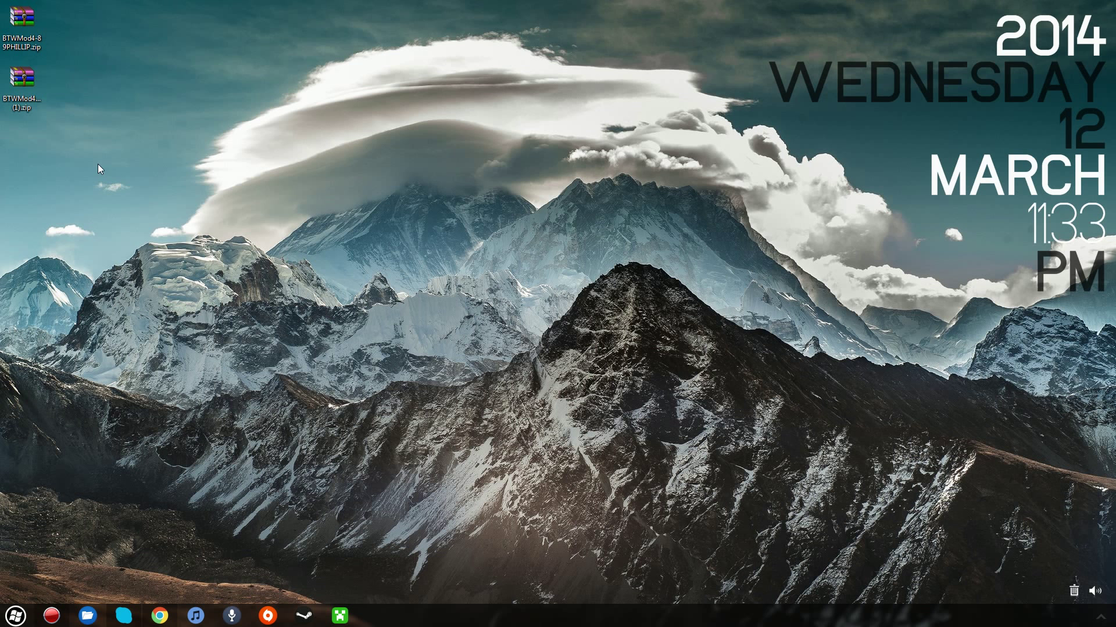
{"action": "left_click", "coordinate": [22, 79]}
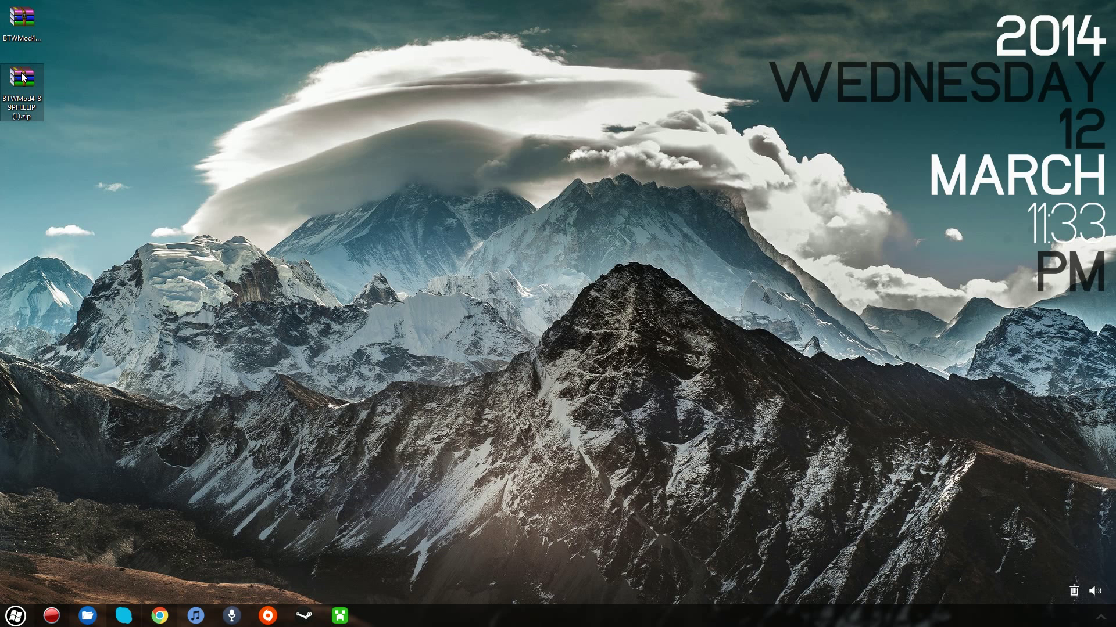
Step: Open the %appdata% Roaming folder and go into the versions folder inside .minecraft
{"action": "left_click", "coordinate": [16, 616]}
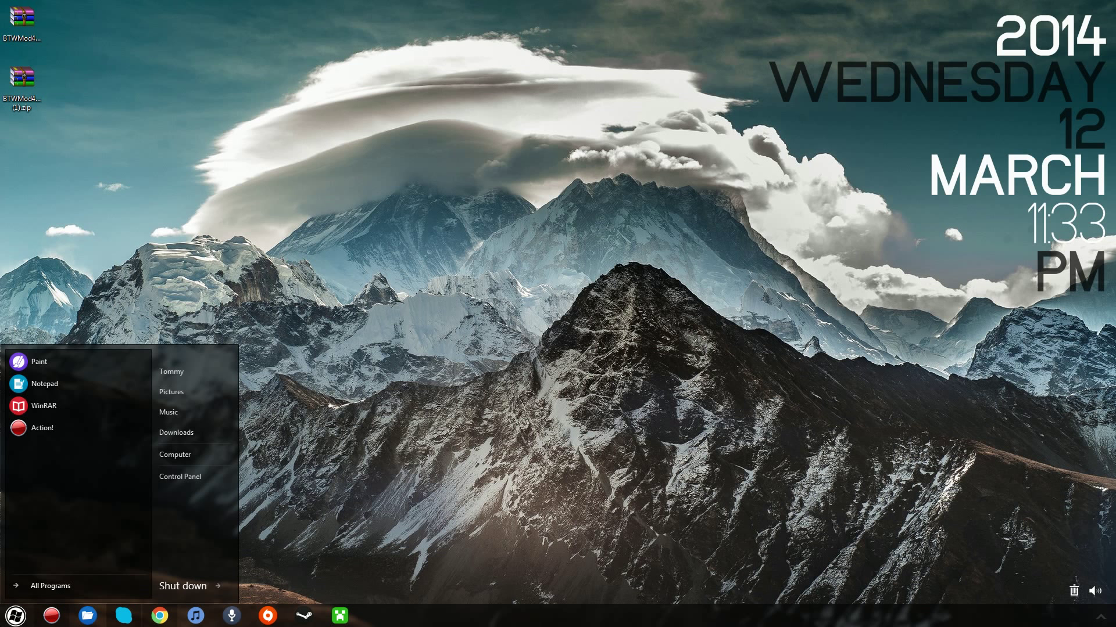
{"action": "left_click", "coordinate": [16, 616]}
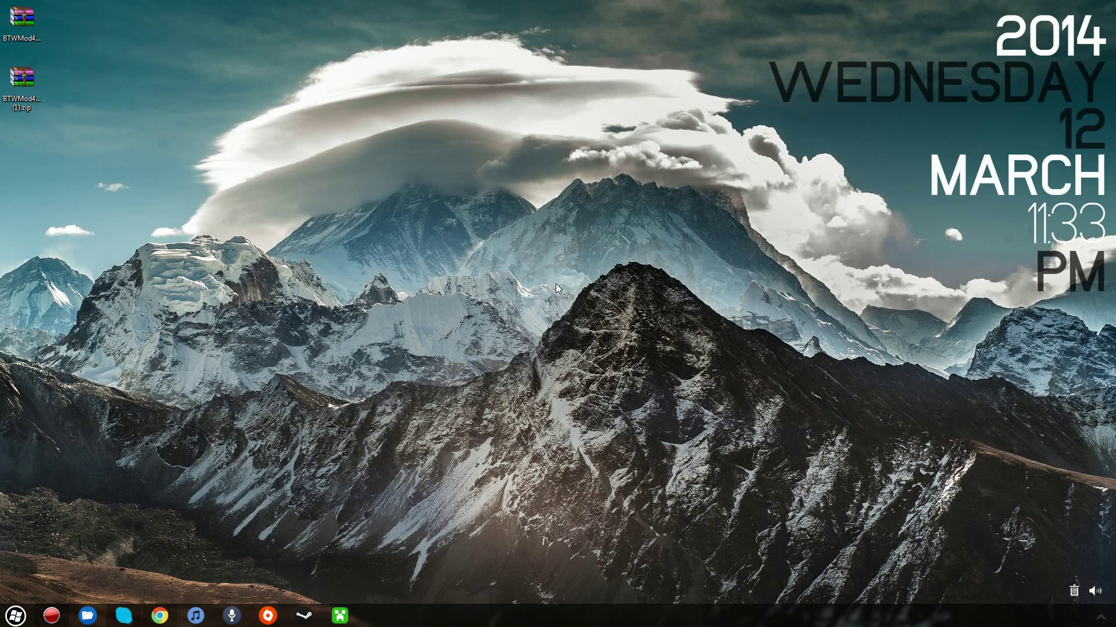
{"action": "key", "text": "super"}
{"action": "type", "text": "%app"}
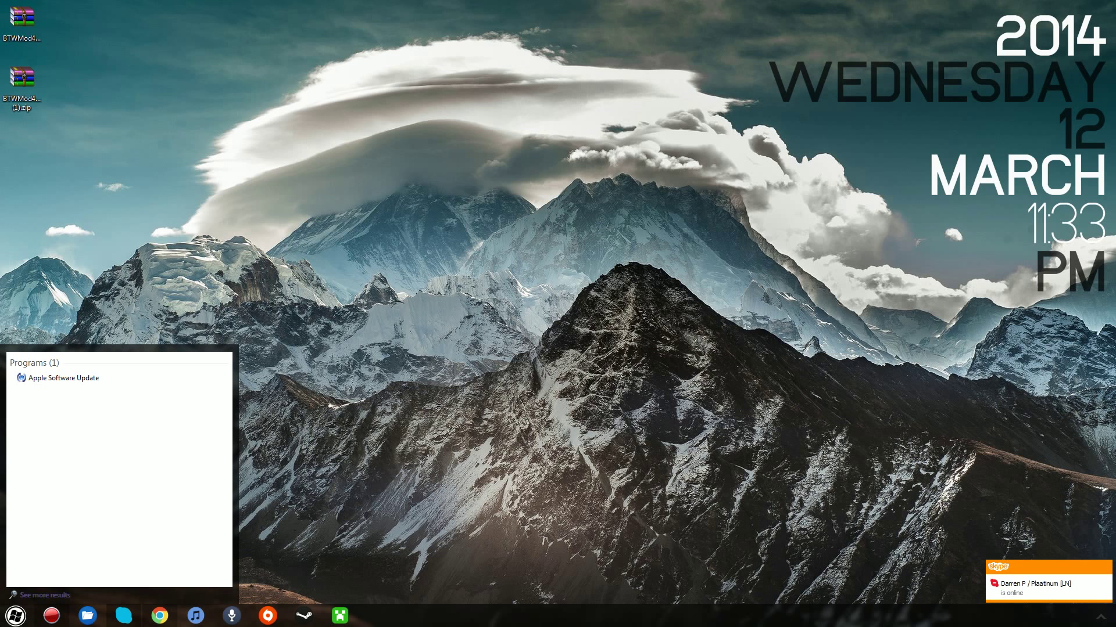
{"action": "type", "text": "data%"}
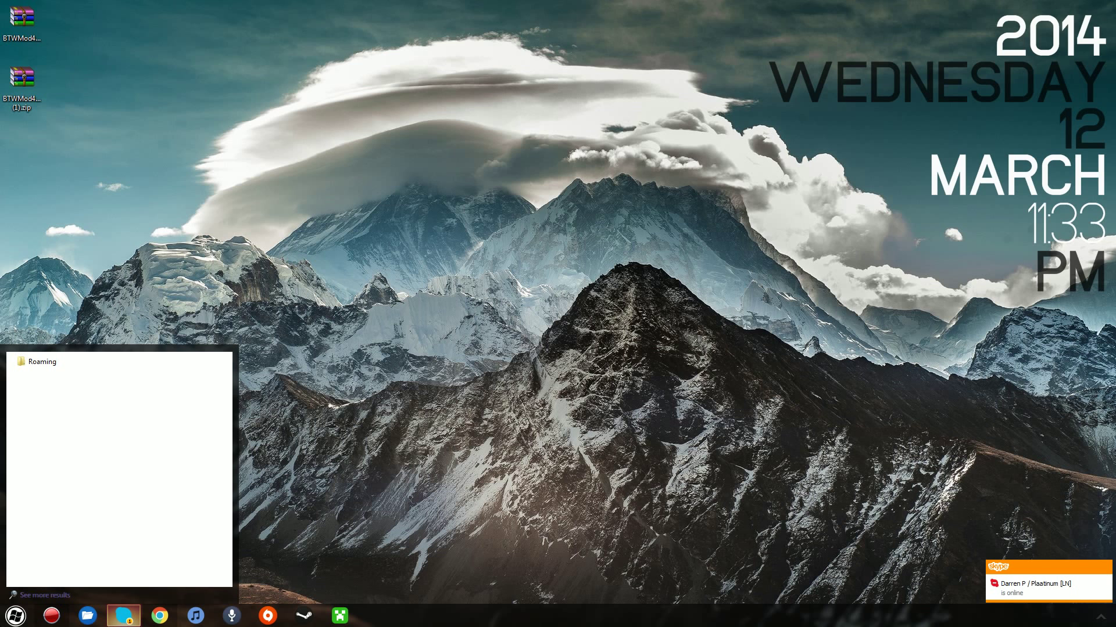
{"action": "key", "text": "Return"}
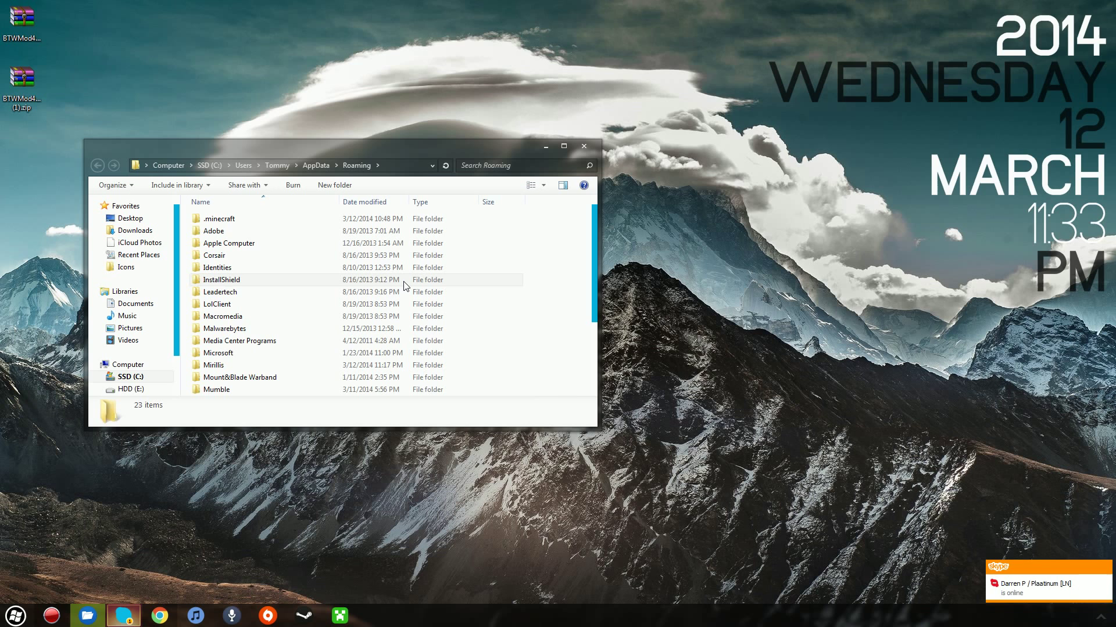
{"action": "double_click", "coordinate": [455, 220]}
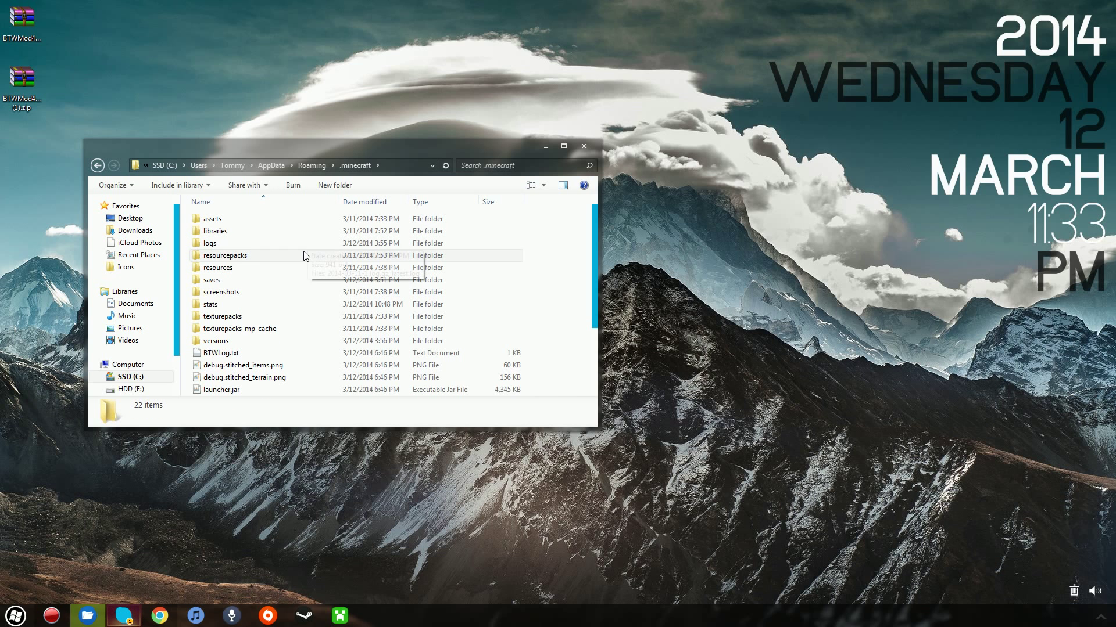
{"action": "double_click", "coordinate": [250, 342]}
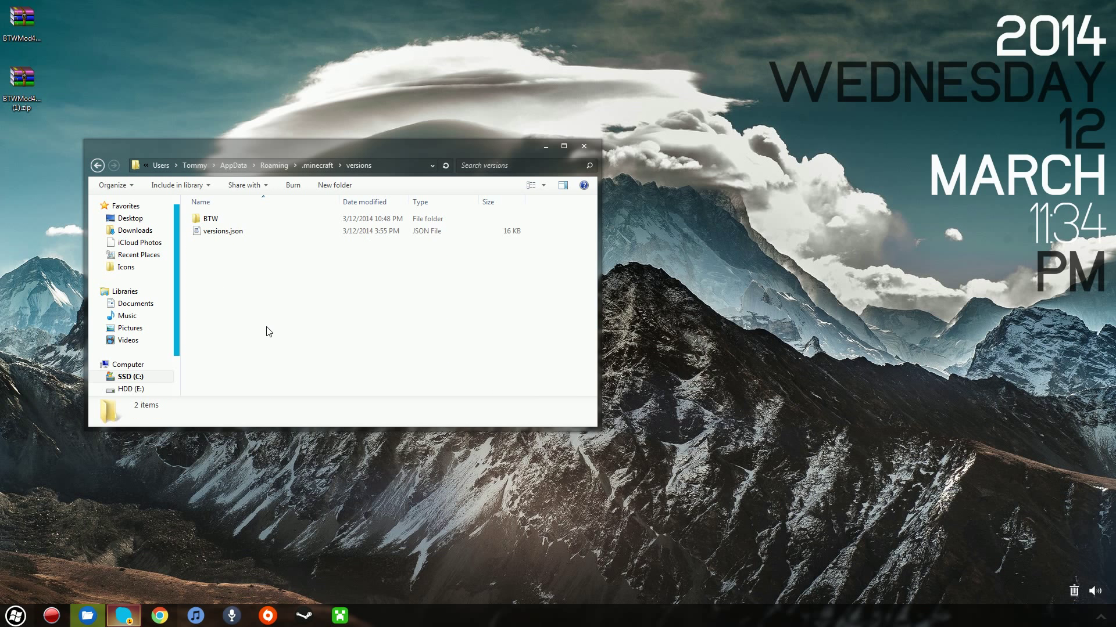
Step: Minimize the versions folder window and start the Minecraft Launcher
{"action": "left_click", "coordinate": [546, 146]}
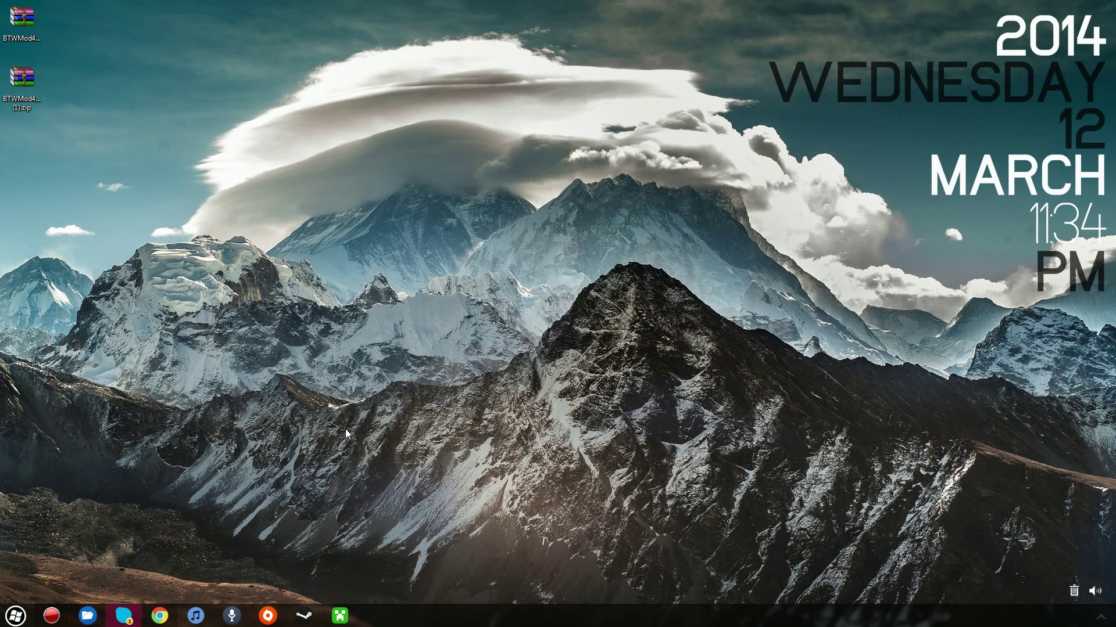
{"action": "left_click", "coordinate": [340, 615]}
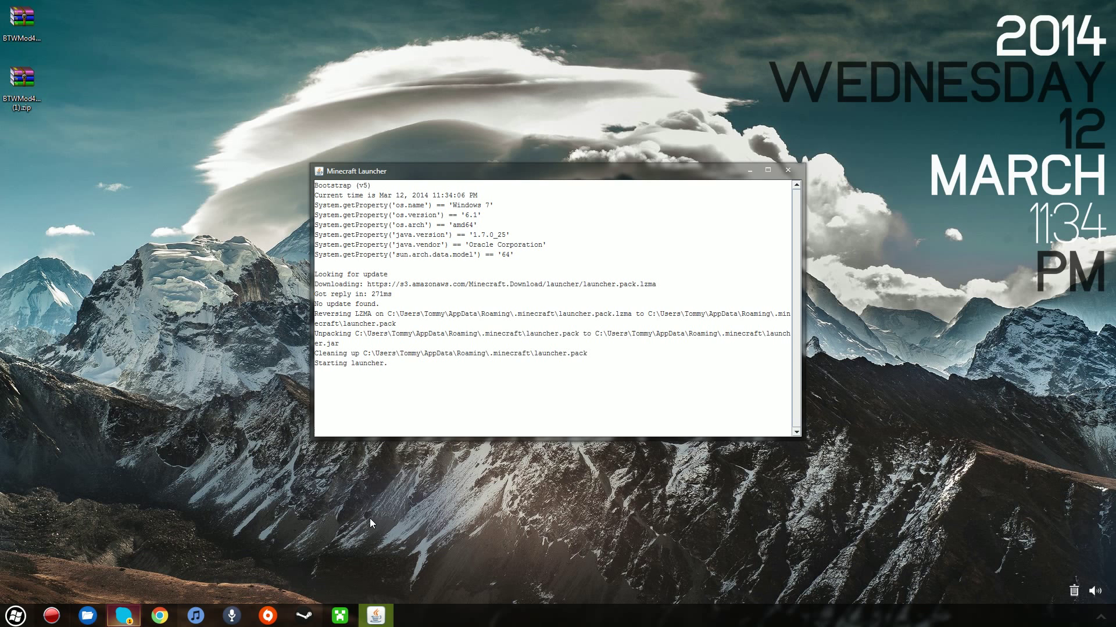
{"action": "key", "text": "super"}
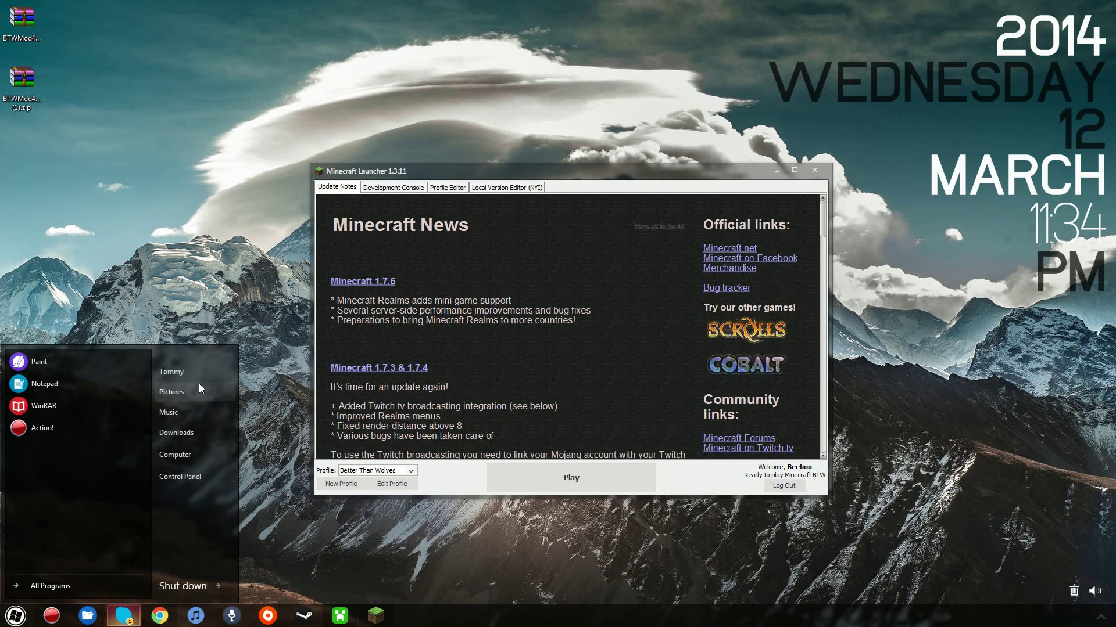
{"action": "left_click", "coordinate": [193, 376]}
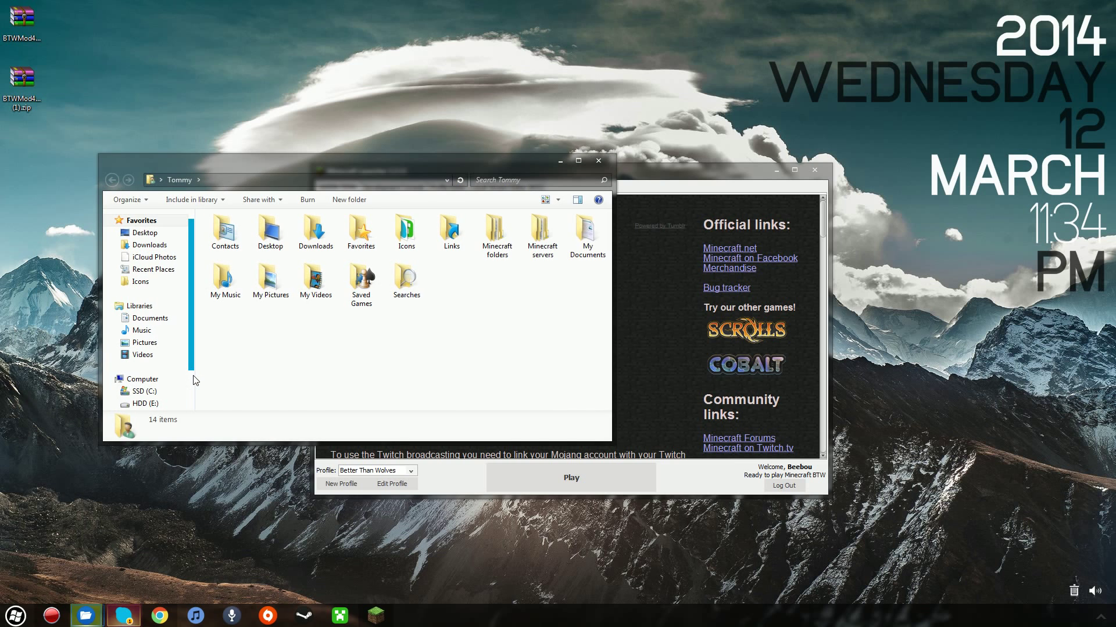
{"action": "left_click", "coordinate": [599, 160]}
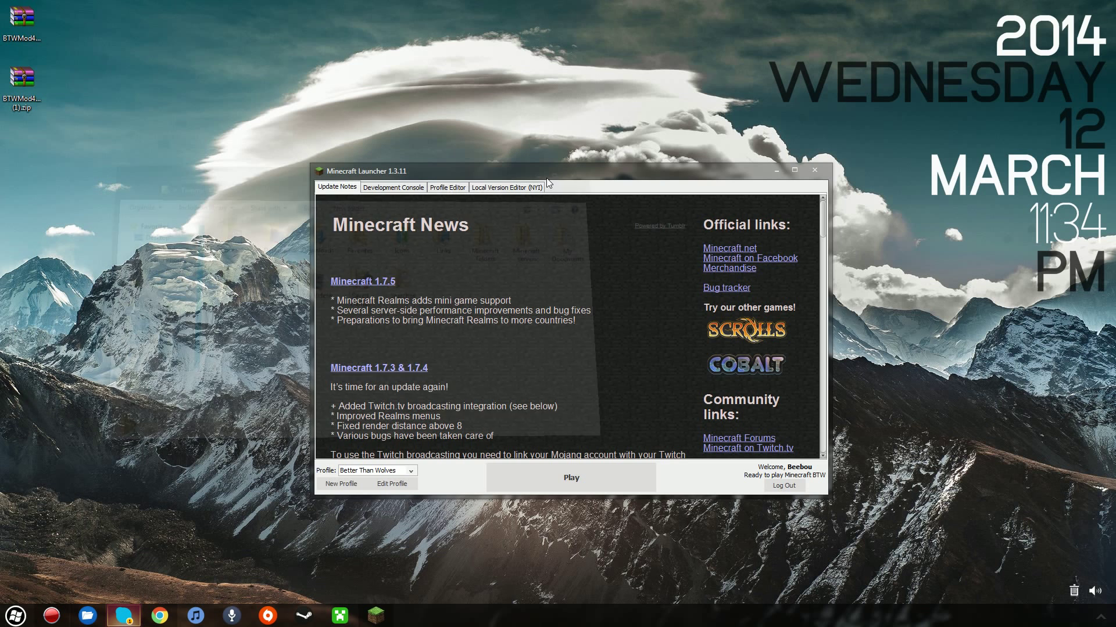
{"action": "key", "text": "super"}
{"action": "type", "text": "%appdata%"}
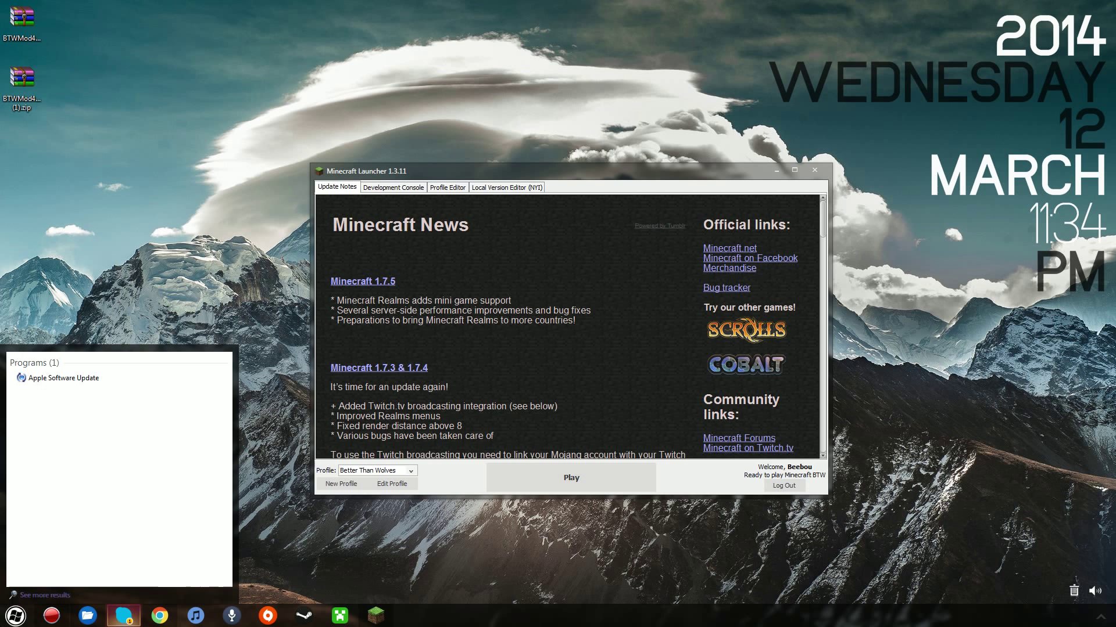
{"action": "key", "text": "Return"}
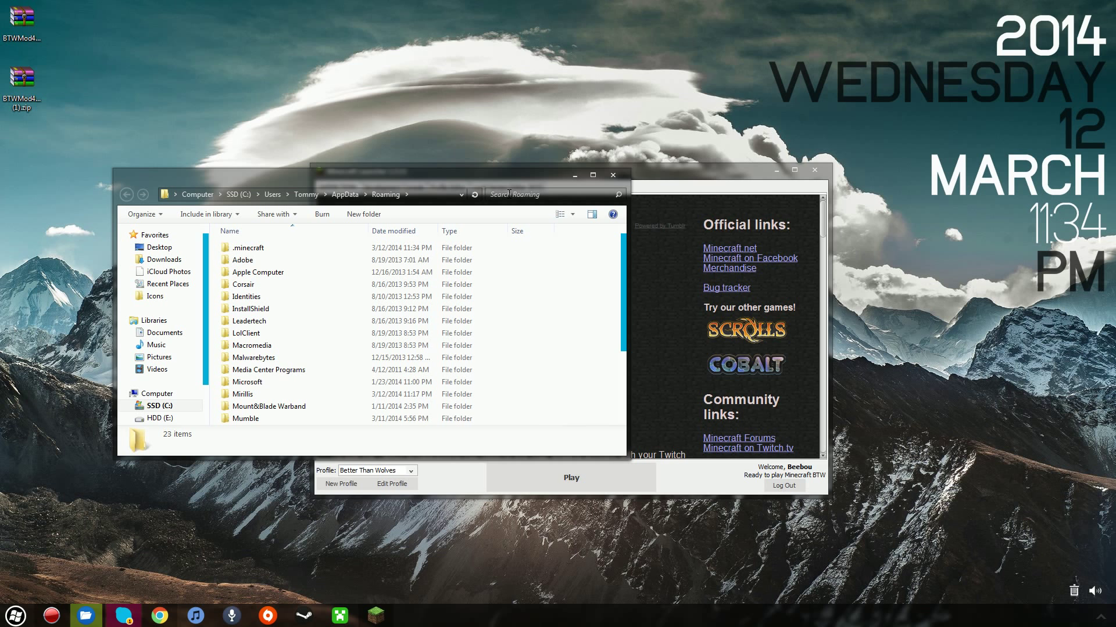
{"action": "left_click", "coordinate": [614, 175]}
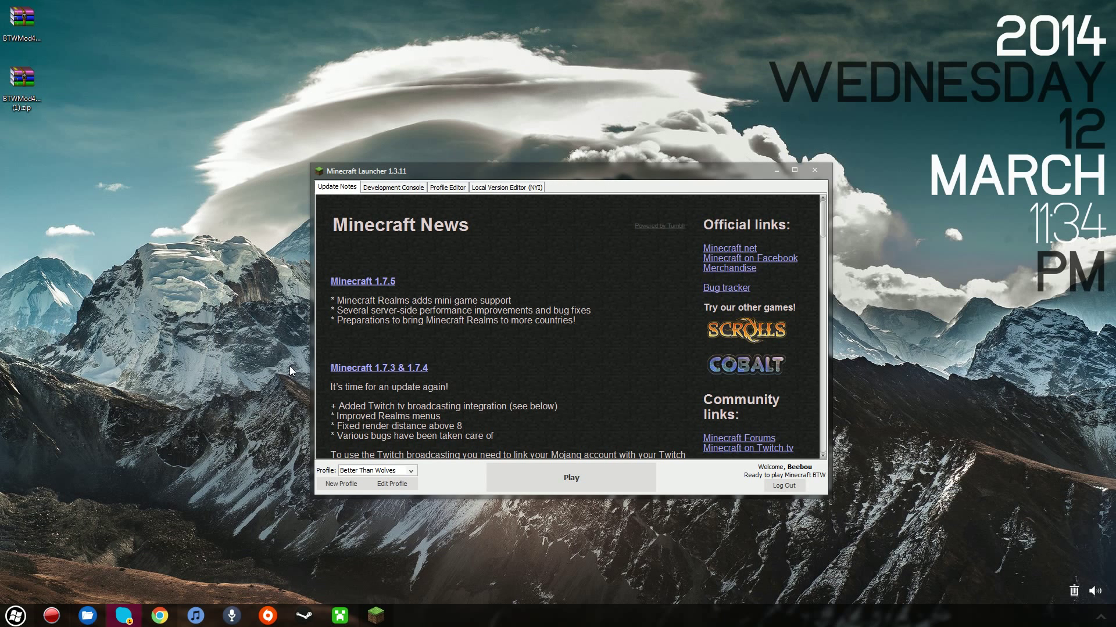
Step: Create and save a new launcher profile named TEST that uses version release 1.5.2
{"action": "left_click", "coordinate": [351, 482]}
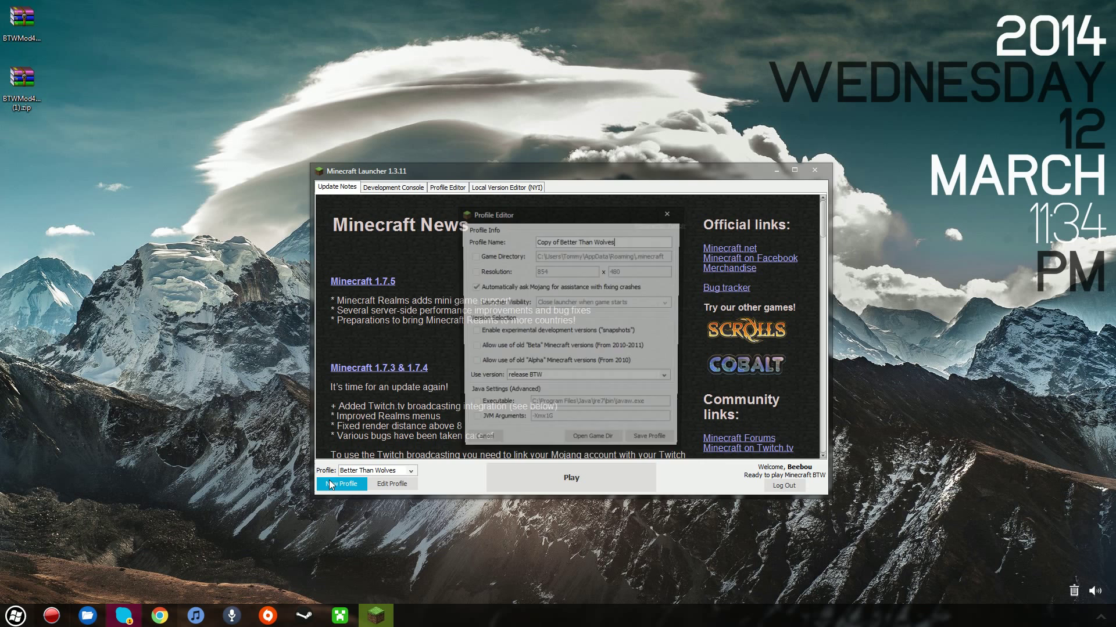
{"action": "left_click_drag", "start_coordinate": [615, 242], "coordinate": [534, 243]}
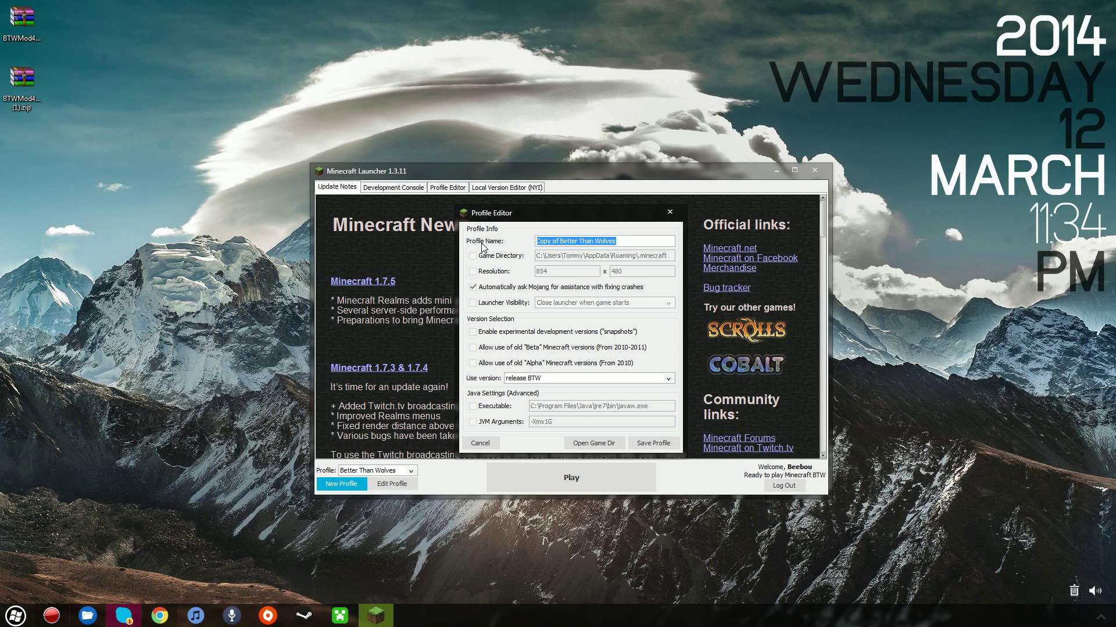
{"action": "type", "text": "TEST"}
{"action": "left_click", "coordinate": [549, 377]}
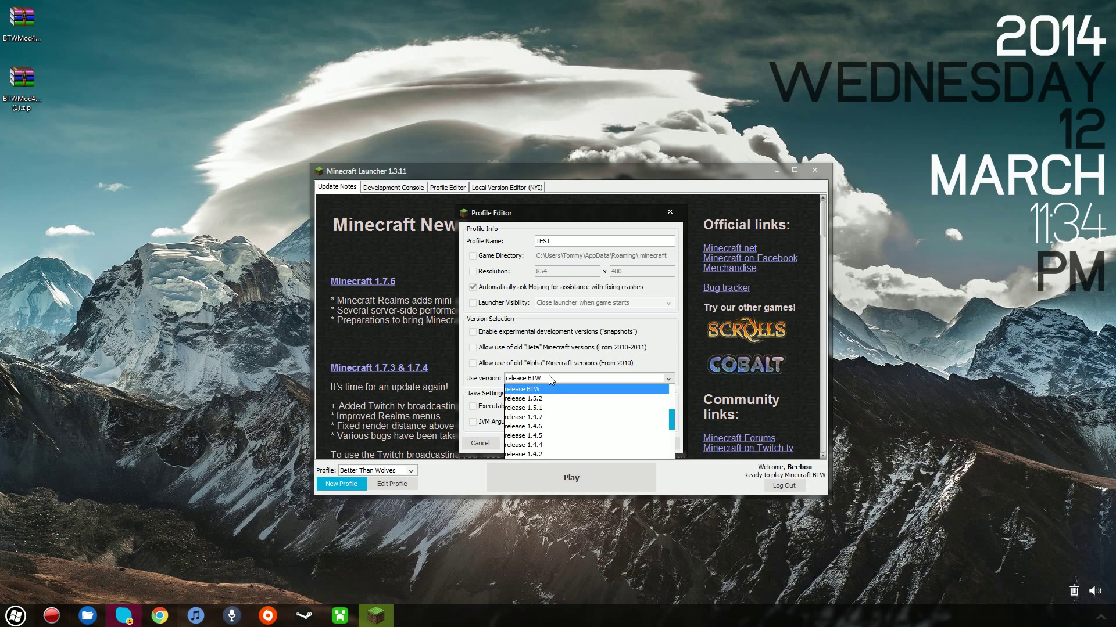
{"action": "left_click", "coordinate": [567, 398]}
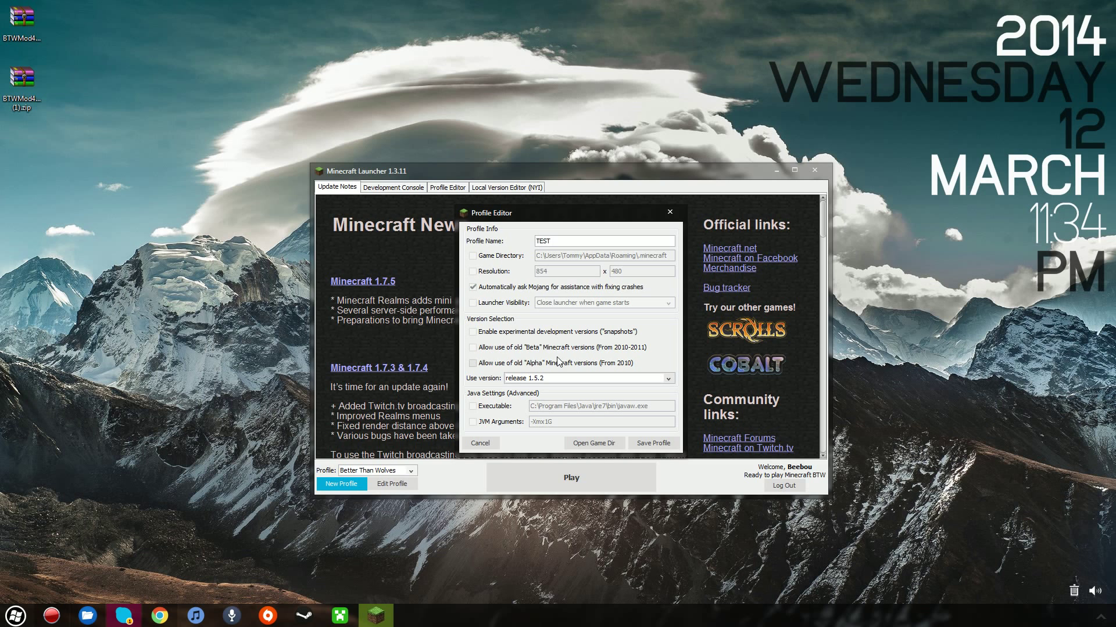
{"action": "left_click", "coordinate": [653, 443]}
Step: Run Minecraft once with the TEST profile so its version files download, and close the game
{"action": "left_click", "coordinate": [561, 477]}
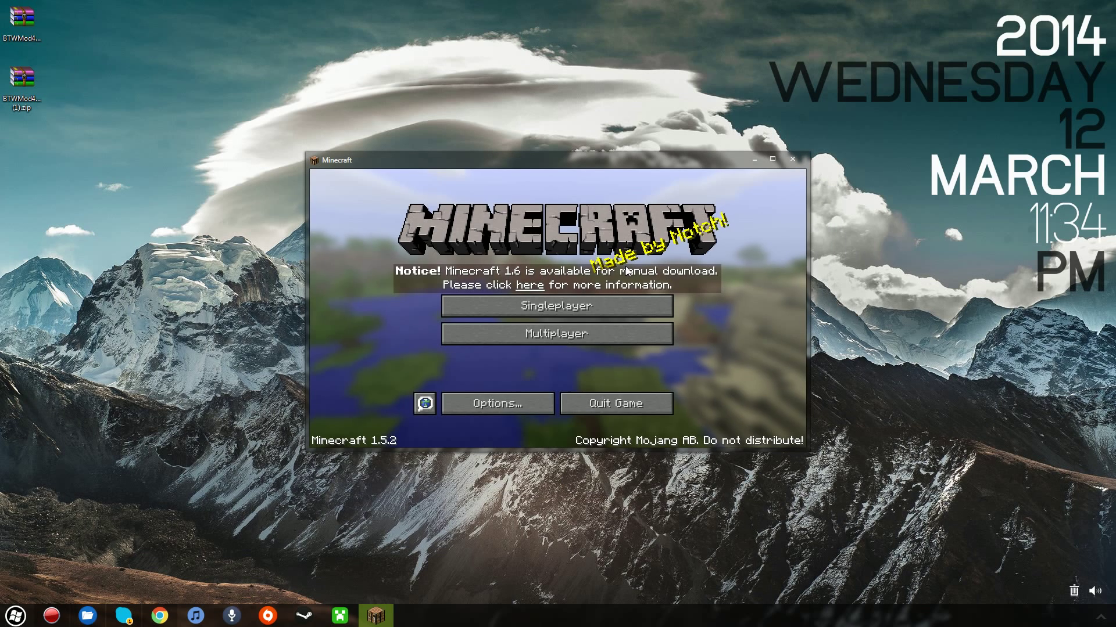
{"action": "left_click", "coordinate": [794, 160]}
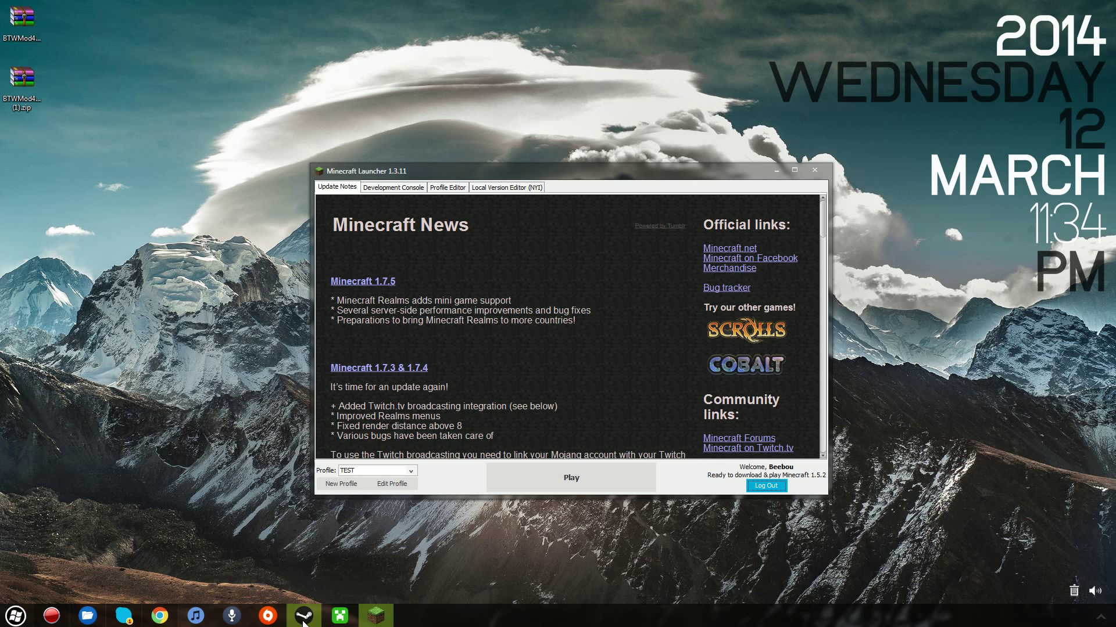
Step: Switch to the versions folder window, open the 1.5.2 folder and select both 1.5.2.jar and 1.5.2.json
{"action": "left_click", "coordinate": [87, 615]}
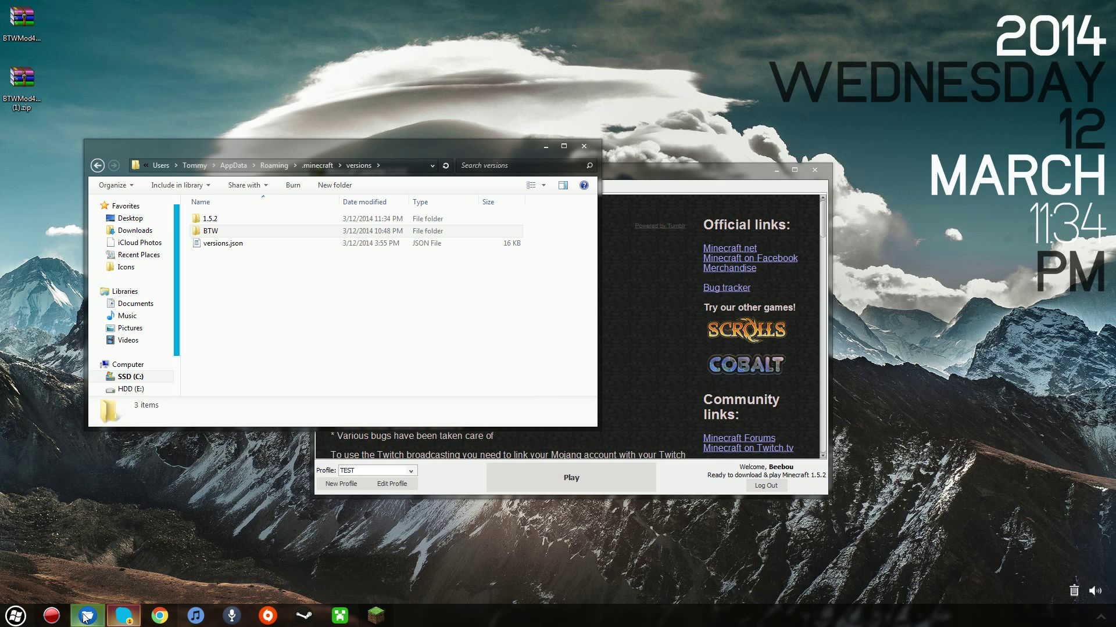
{"action": "double_click", "coordinate": [230, 220]}
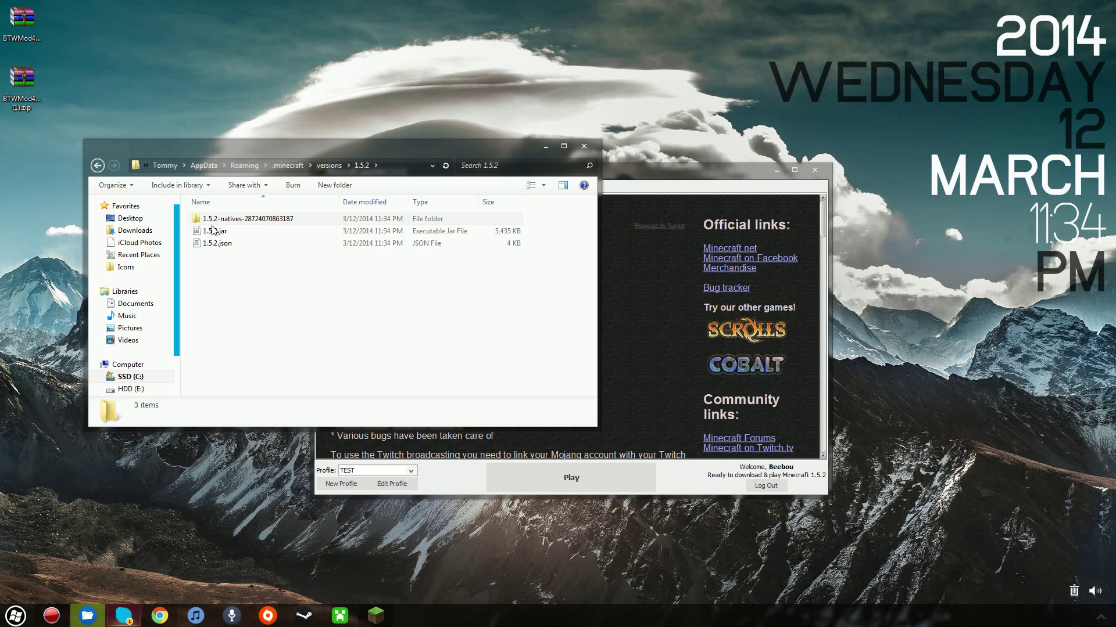
{"action": "left_click", "coordinate": [227, 231]}
{"action": "left_click", "coordinate": [236, 242], "text": "shift"}
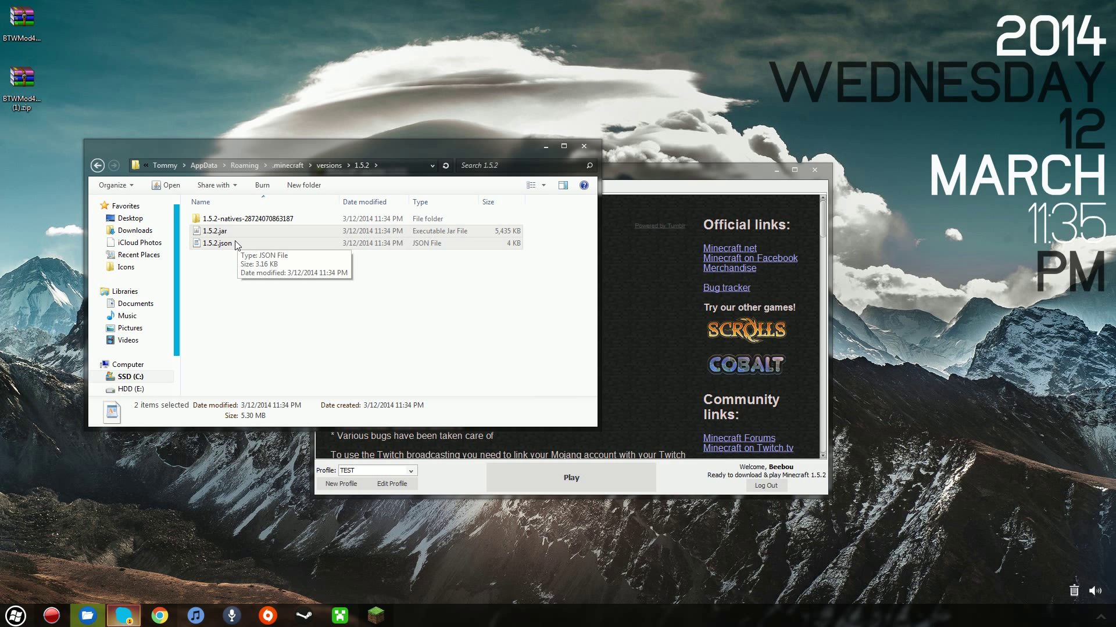
Step: Return to the versions folder and create a new folder in it named TEST2
{"action": "left_click", "coordinate": [98, 167]}
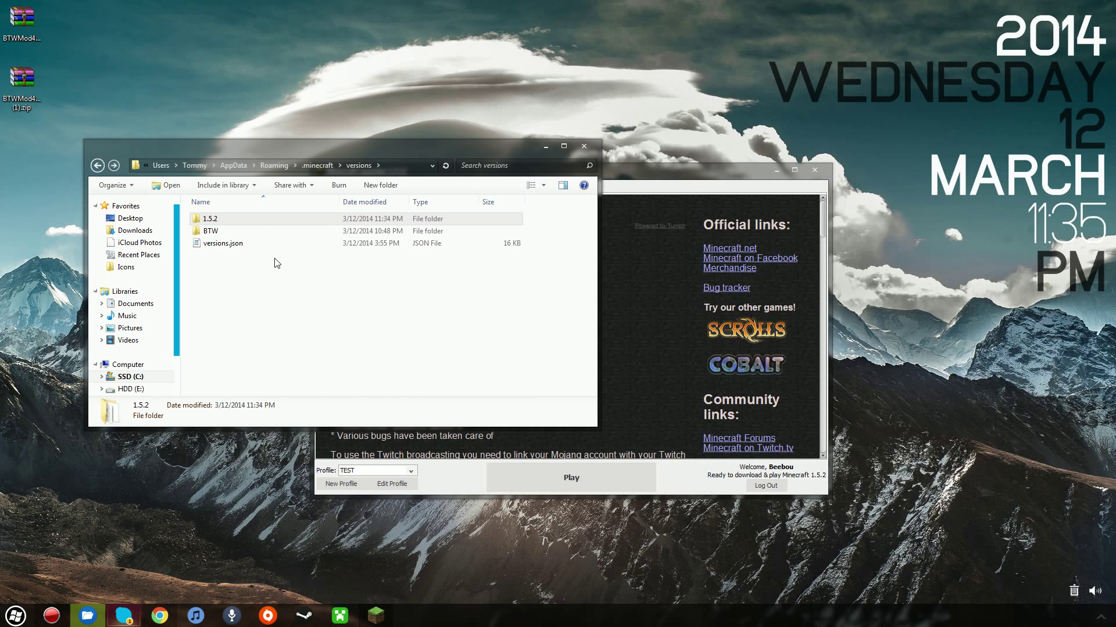
{"action": "left_click_drag", "start_coordinate": [260, 148], "coordinate": [394, 95]}
{"action": "right_click", "coordinate": [404, 223]}
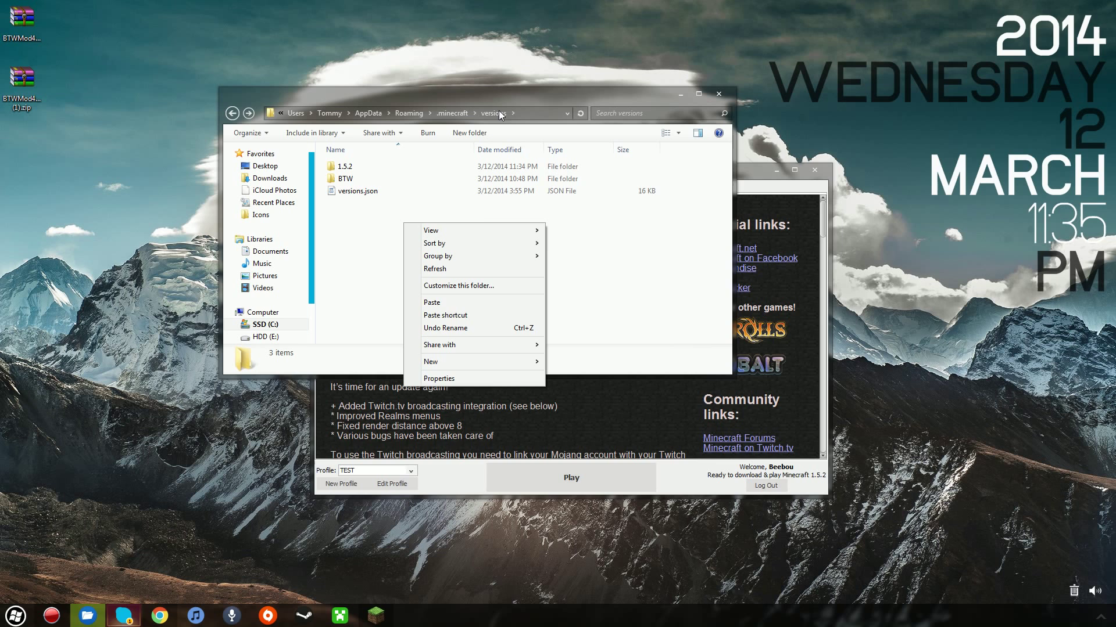
{"action": "mouse_move", "coordinate": [466, 361]}
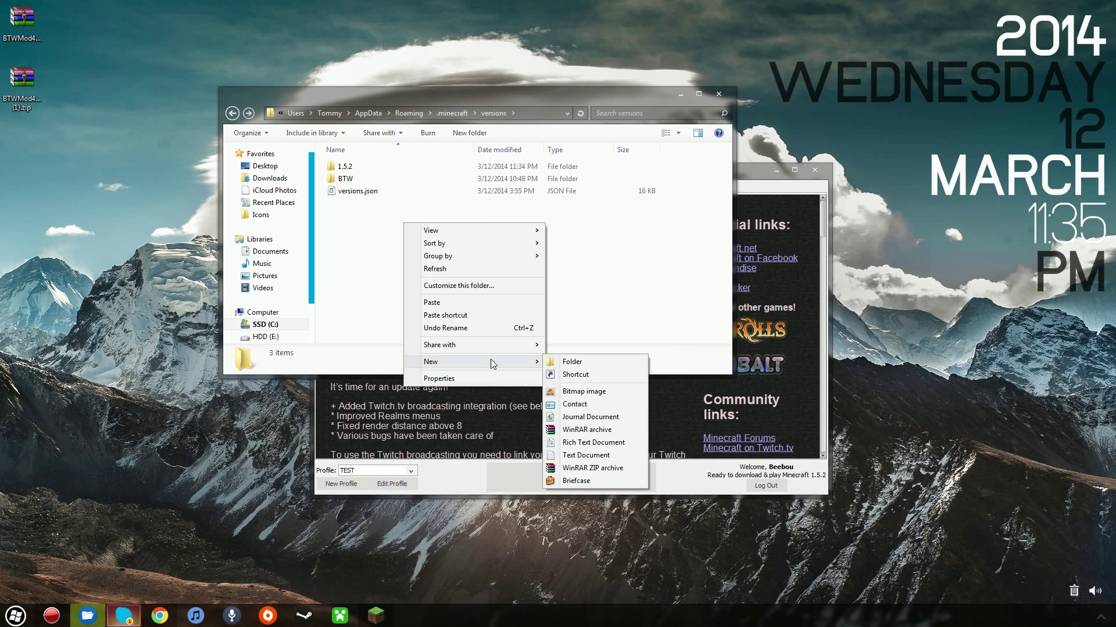
{"action": "left_click", "coordinate": [594, 366]}
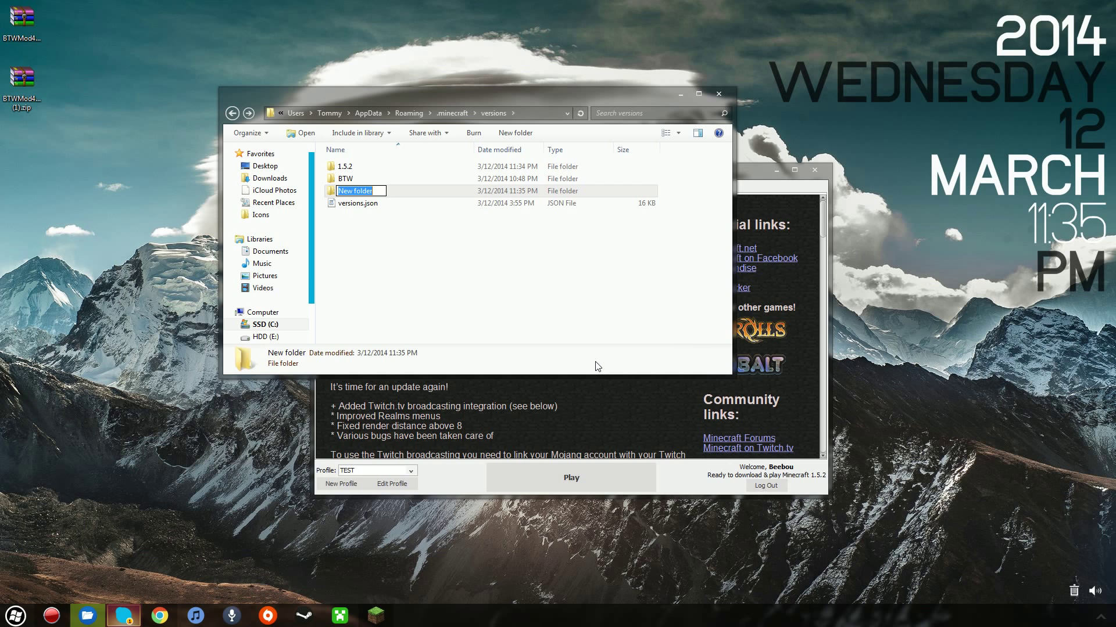
{"action": "type", "text": "TEST2"}
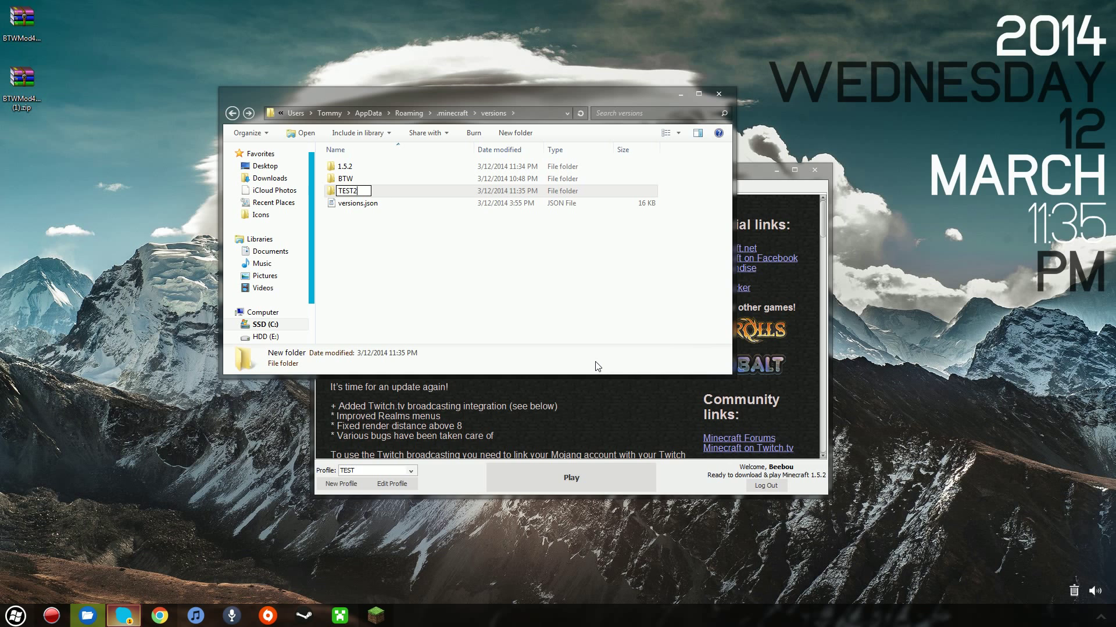
{"action": "left_click", "coordinate": [503, 224]}
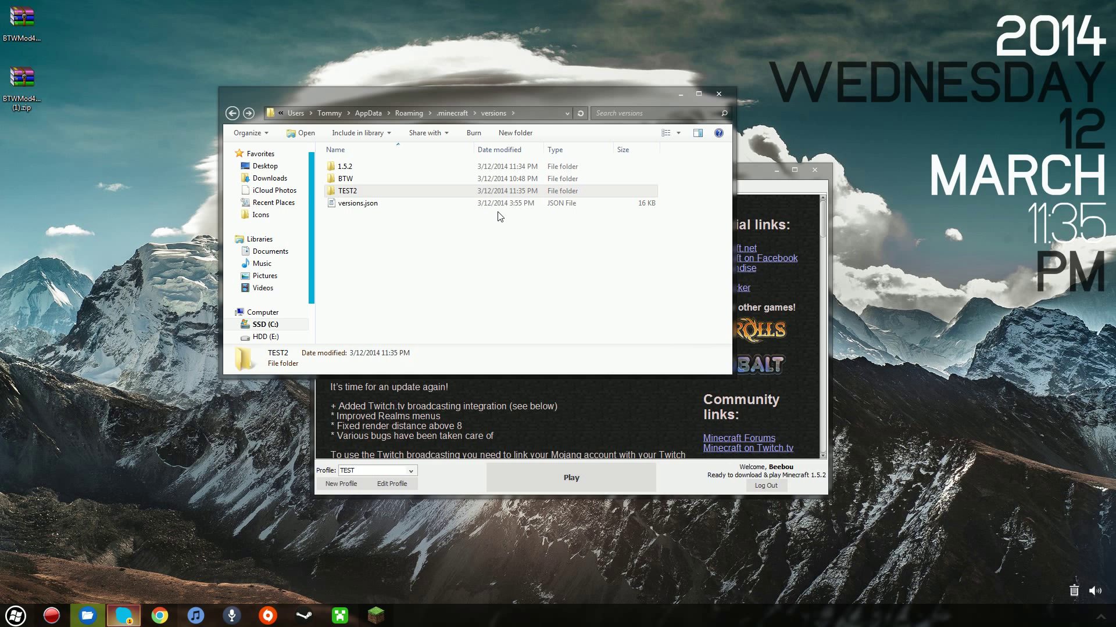
Step: Paste the copied 1.5.2.jar and 1.5.2.json files into the TEST2 folder
{"action": "double_click", "coordinate": [436, 192]}
{"action": "key", "text": "ctrl+v"}
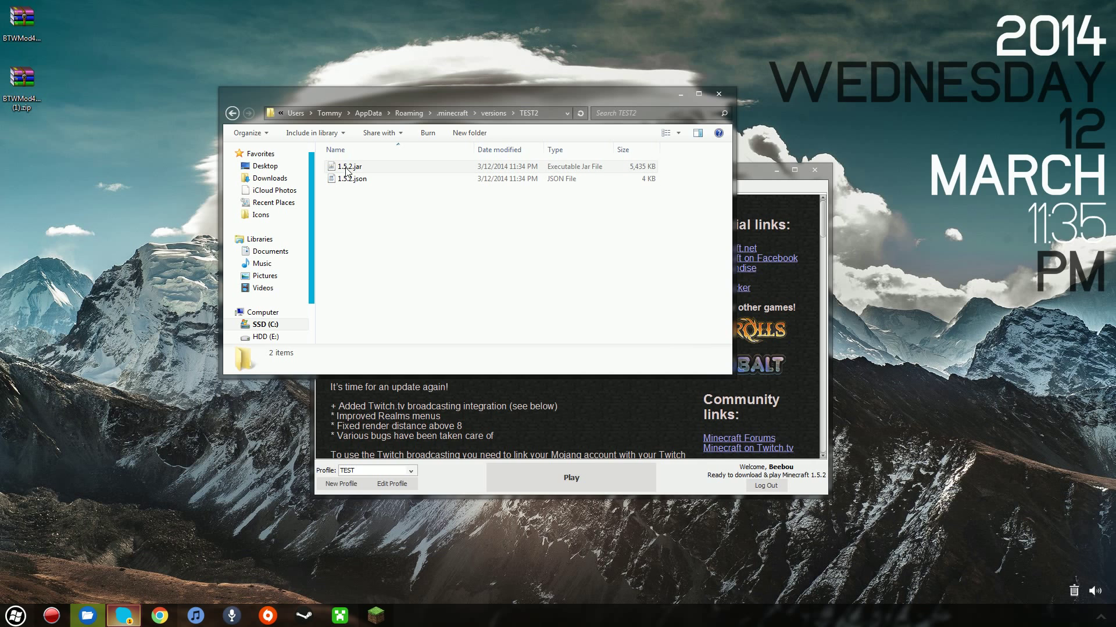
{"action": "left_click", "coordinate": [231, 114]}
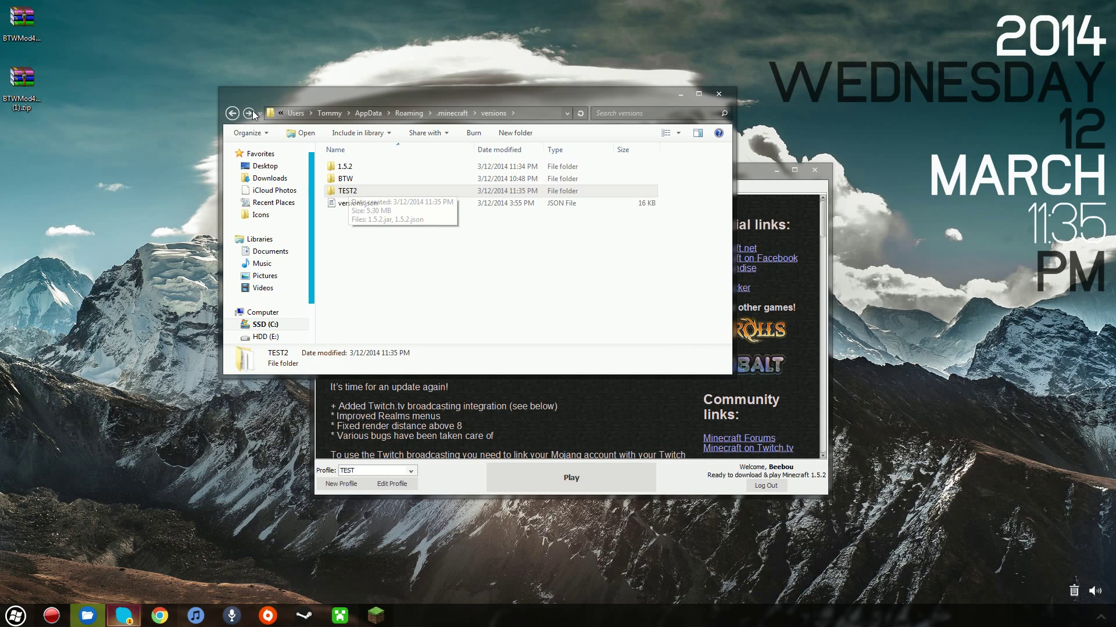
{"action": "double_click", "coordinate": [346, 189]}
Step: Rename the two pasted files in the TEST2 folder as TEST2.jar and TEST2.json
{"action": "right_click", "coordinate": [354, 167]}
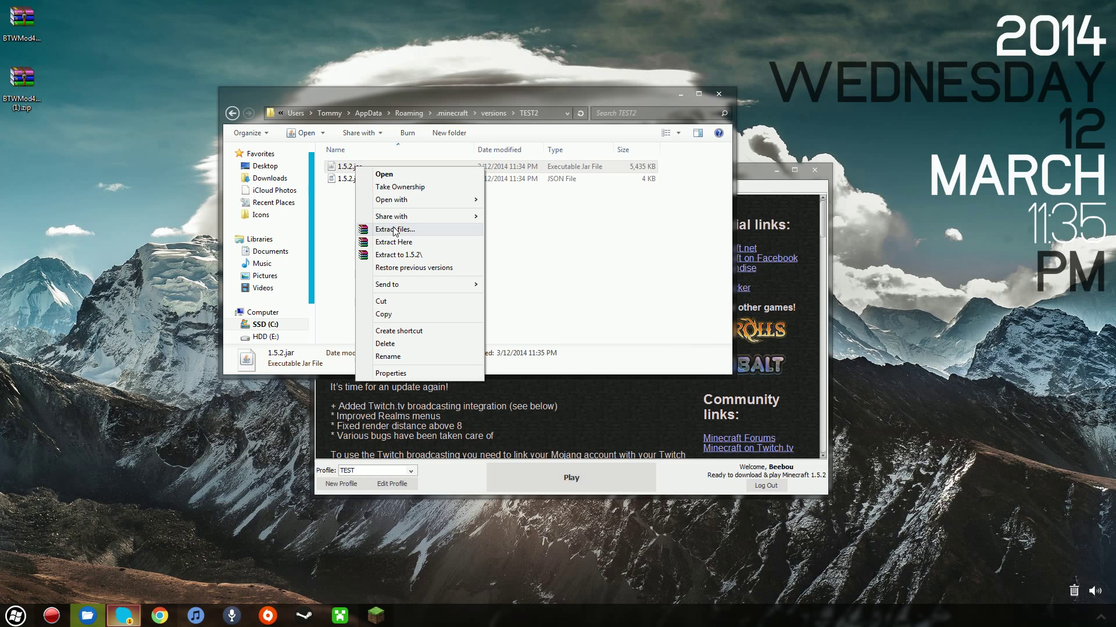
{"action": "left_click", "coordinate": [405, 357]}
{"action": "type", "text": "TEST2"}
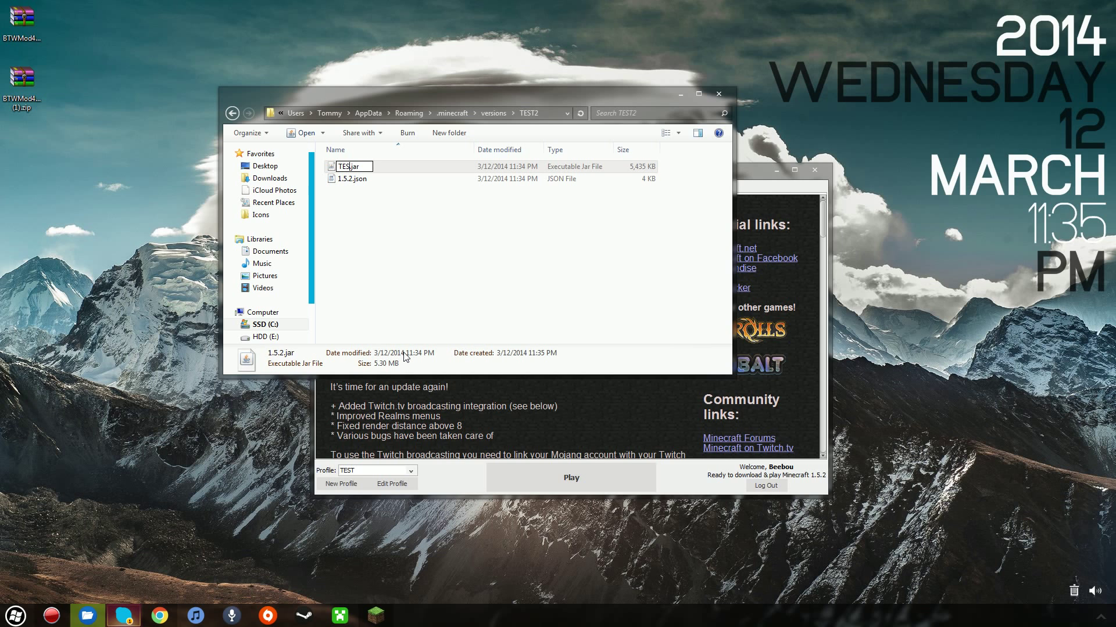
{"action": "key", "text": "Return"}
{"action": "left_click", "coordinate": [359, 167]}
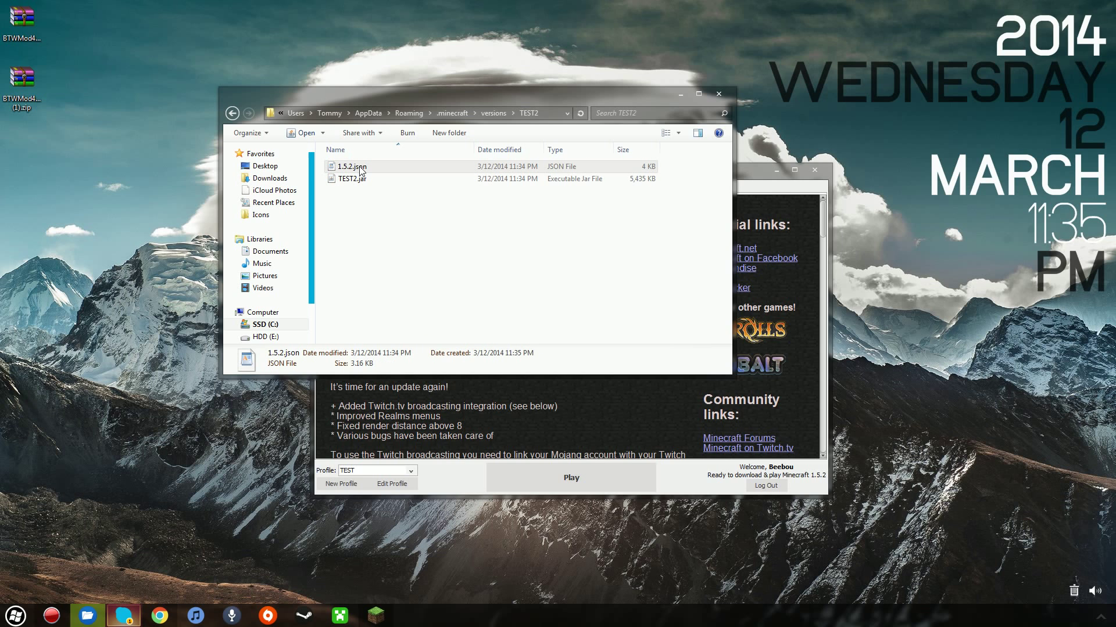
{"action": "right_click", "coordinate": [360, 167]}
{"action": "left_click", "coordinate": [395, 368]}
{"action": "type", "text": "TEST2"}
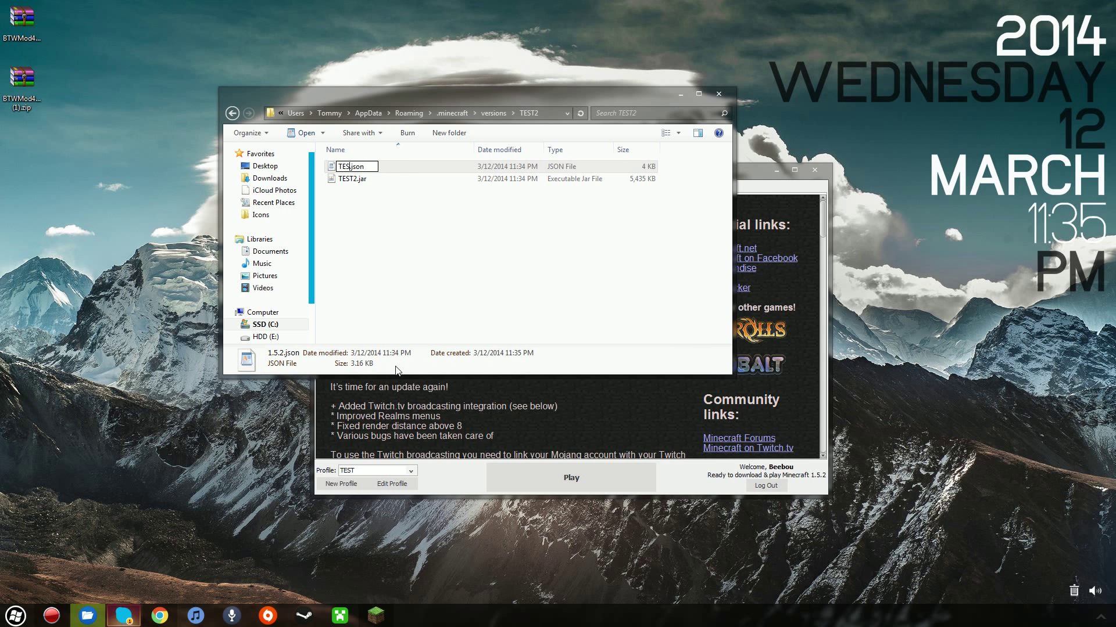
{"action": "key", "text": "Return"}
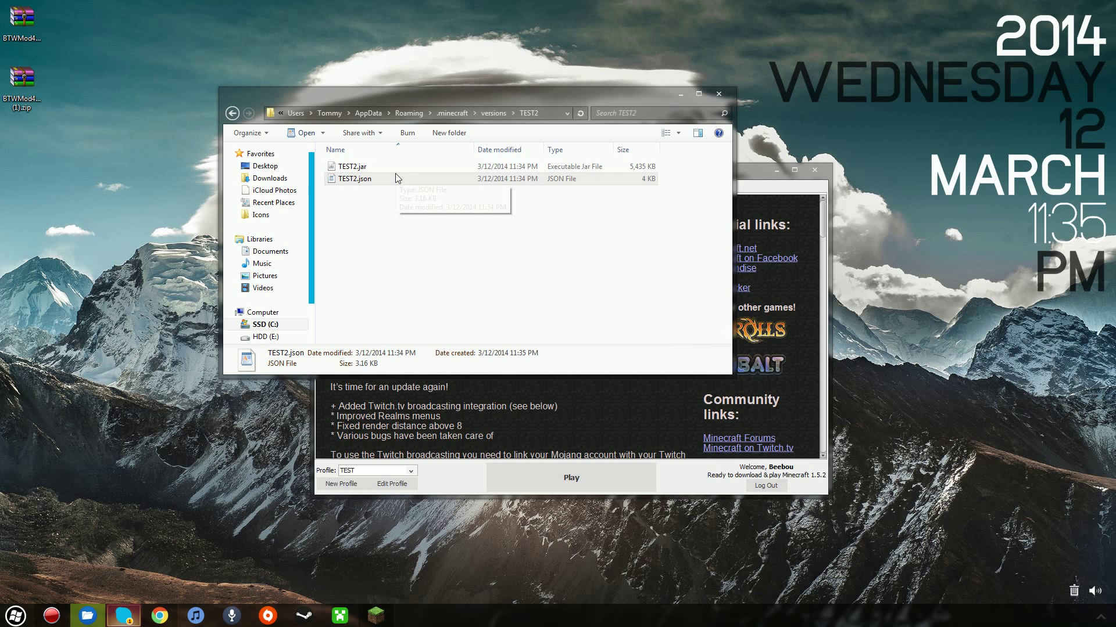
Step: Open TEST2.json, set its "id" value to "TEST2", save the file and close it
{"action": "double_click", "coordinate": [374, 179]}
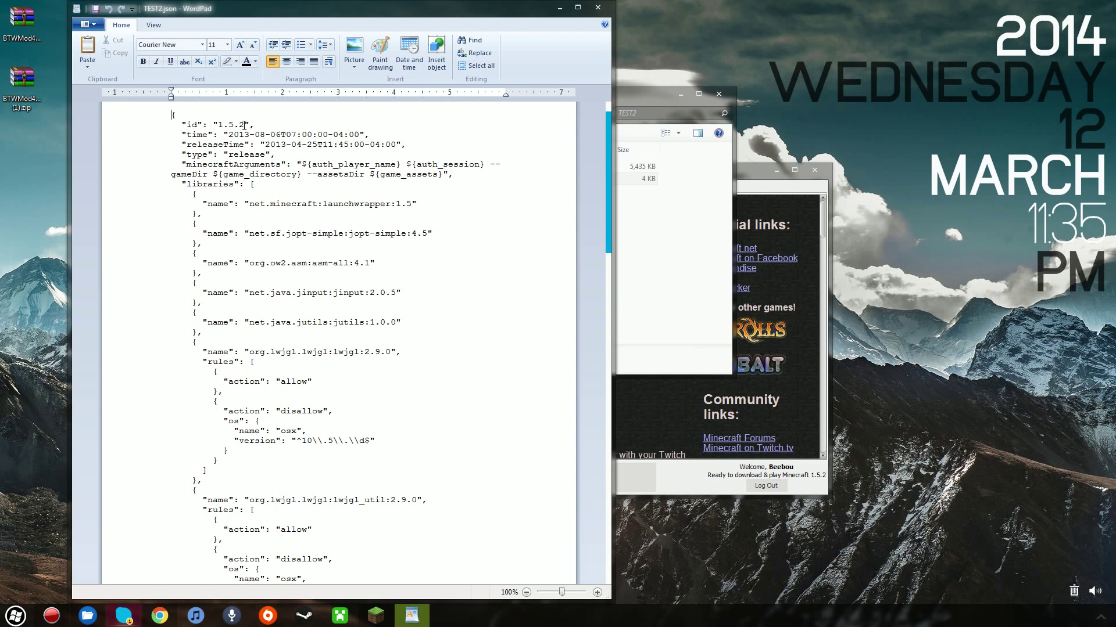
{"action": "left_click_drag", "start_coordinate": [244, 124], "coordinate": [220, 126]}
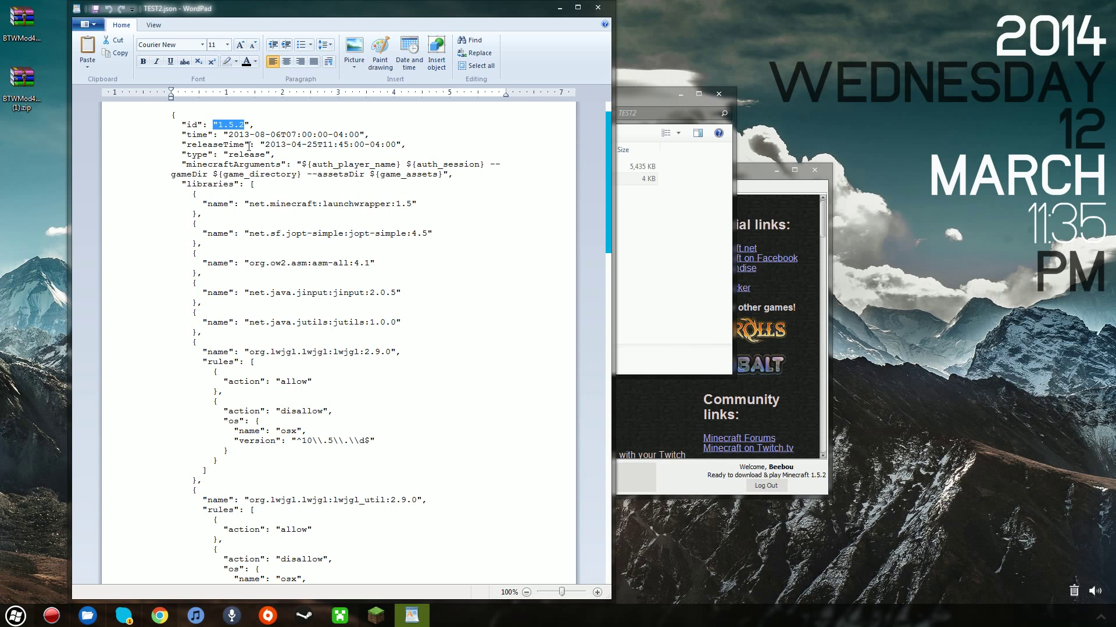
{"action": "left_click_drag", "start_coordinate": [244, 124], "coordinate": [221, 125]}
{"action": "type", "text": "TEST"}
{"action": "scroll", "coordinate": [327, 347], "scroll_direction": "down", "scroll_amount": 1}
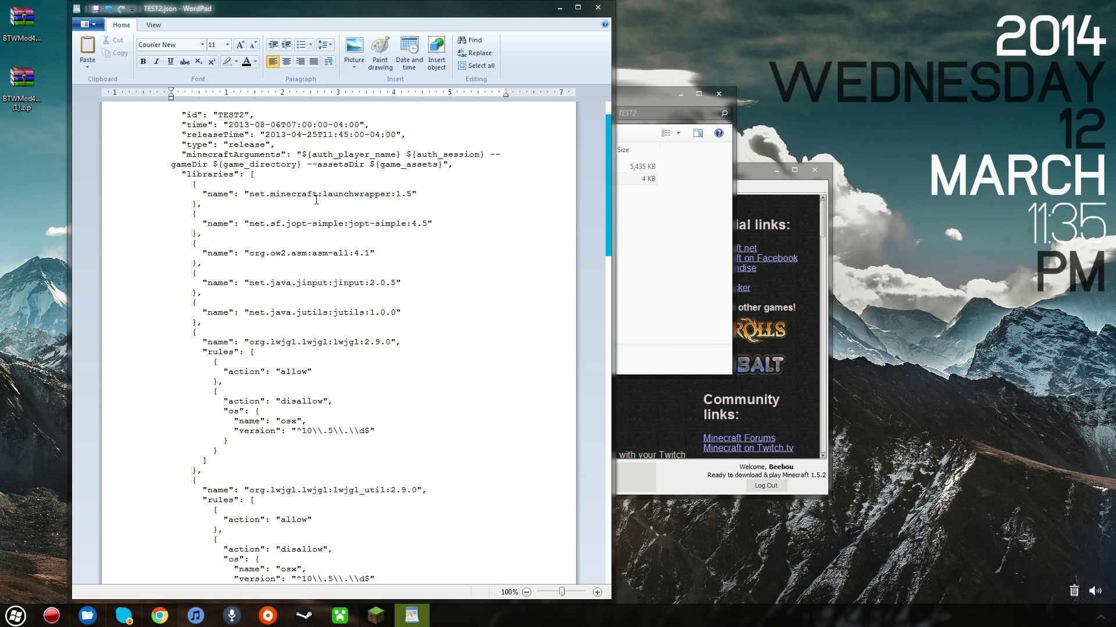
{"action": "left_click", "coordinate": [598, 8]}
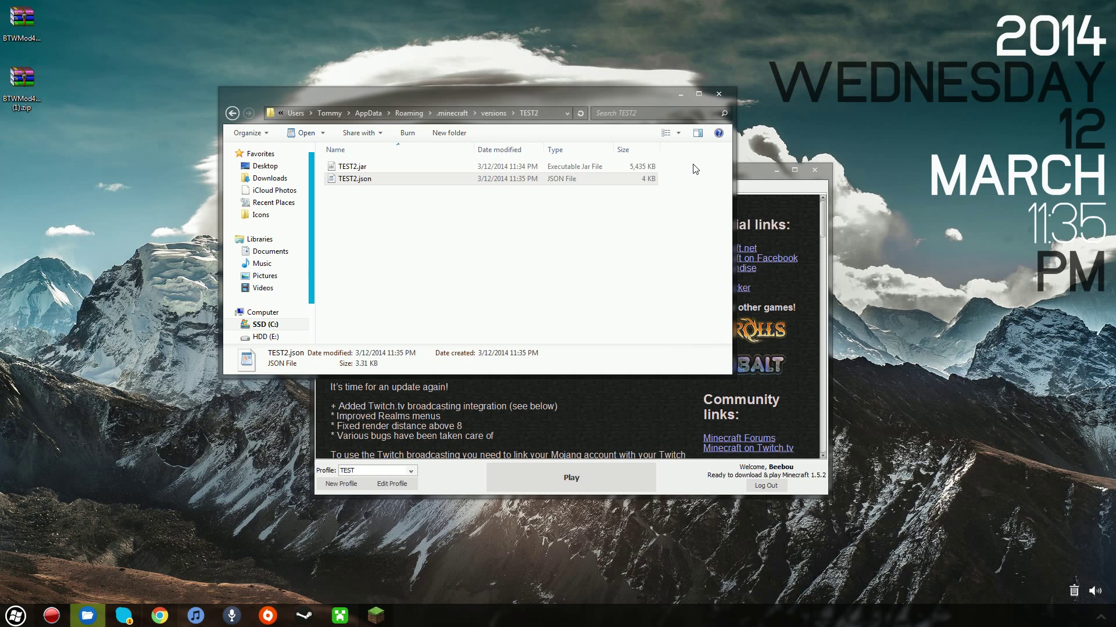
Step: Close the Minecraft Launcher, then open the BTWMod4-89PHILLIP.zip archive from the desktop and enter its MINECRAFT-JAR folder
{"action": "left_click", "coordinate": [815, 170]}
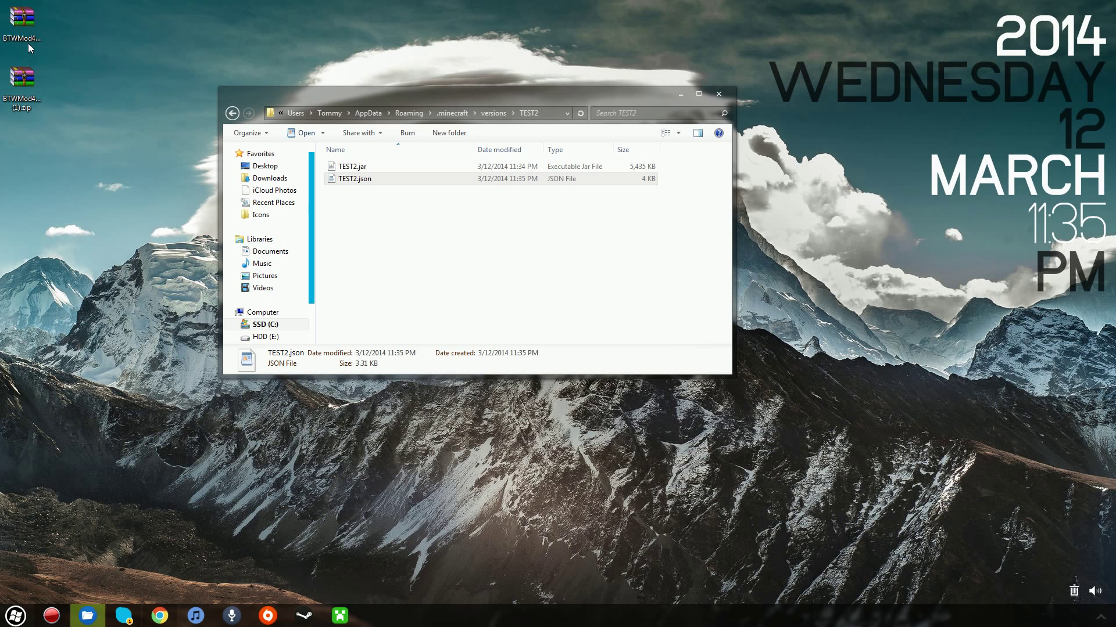
{"action": "double_click", "coordinate": [29, 26]}
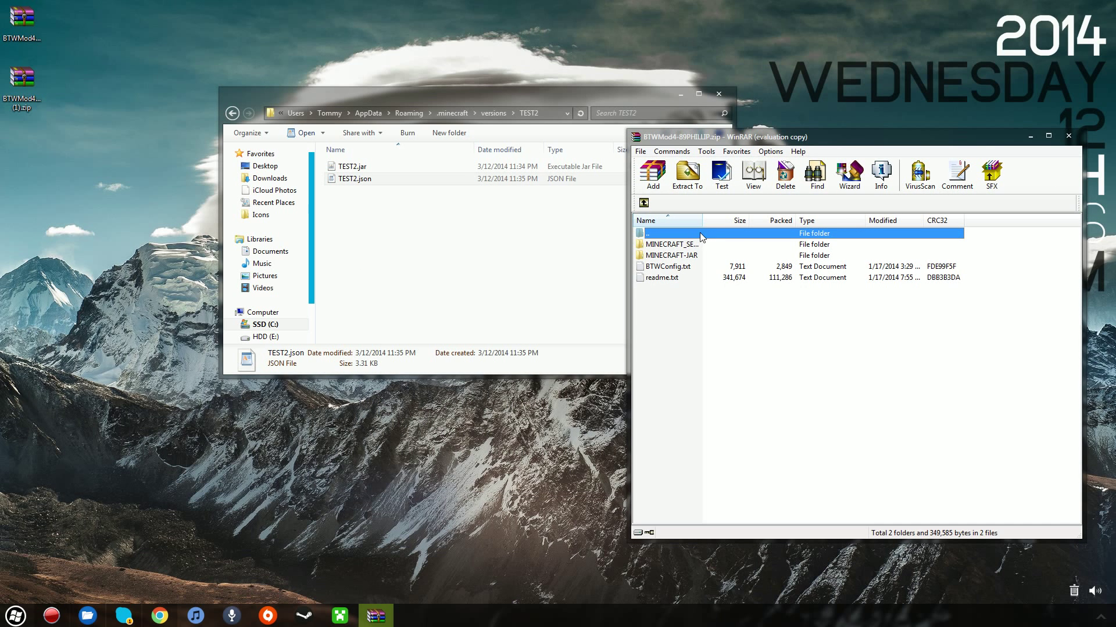
{"action": "left_click", "coordinate": [937, 336]}
{"action": "double_click", "coordinate": [689, 257]}
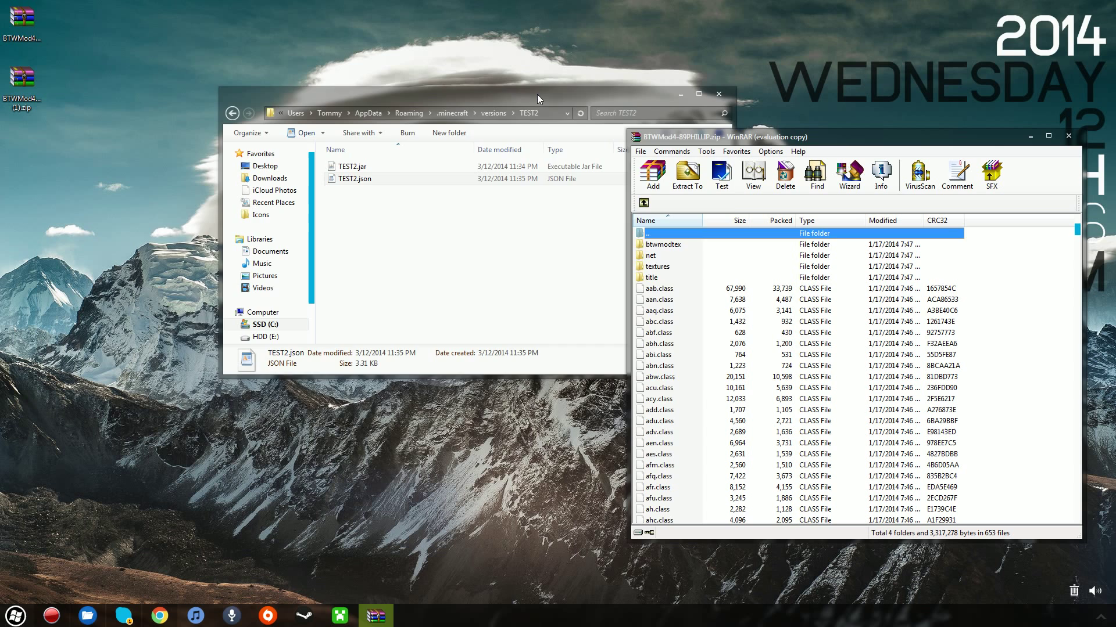
Step: Open TEST2.jar from the TEST2 folder with WinRAR, close the folder window and place the archive beside the mod archive
{"action": "left_click_drag", "start_coordinate": [536, 94], "coordinate": [411, 102]}
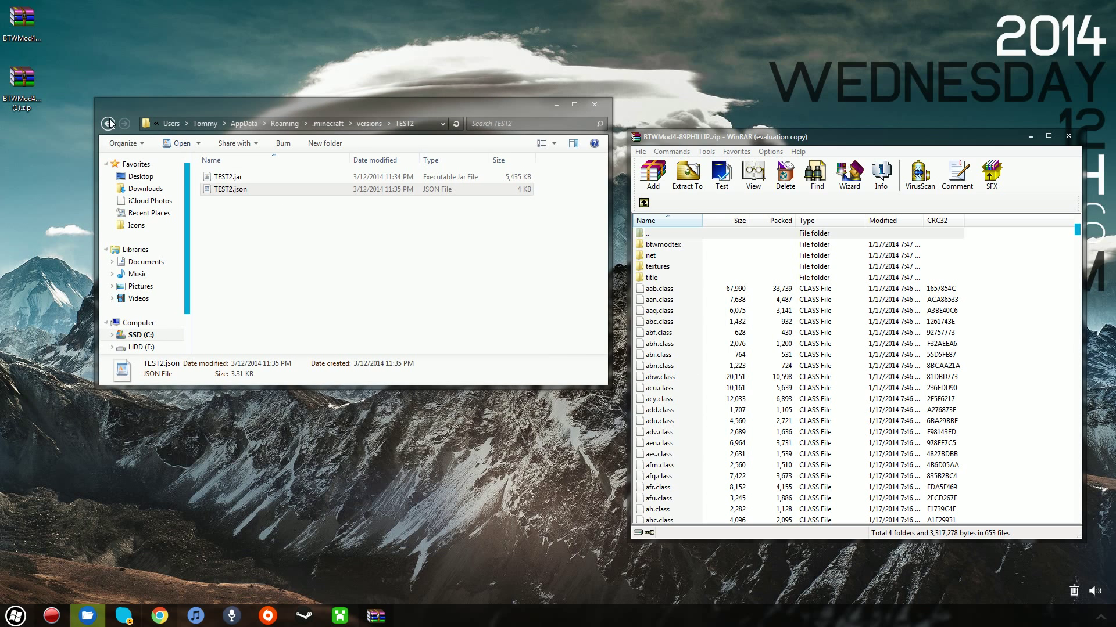
{"action": "key", "text": "BackSpace"}
{"action": "double_click", "coordinate": [223, 203]}
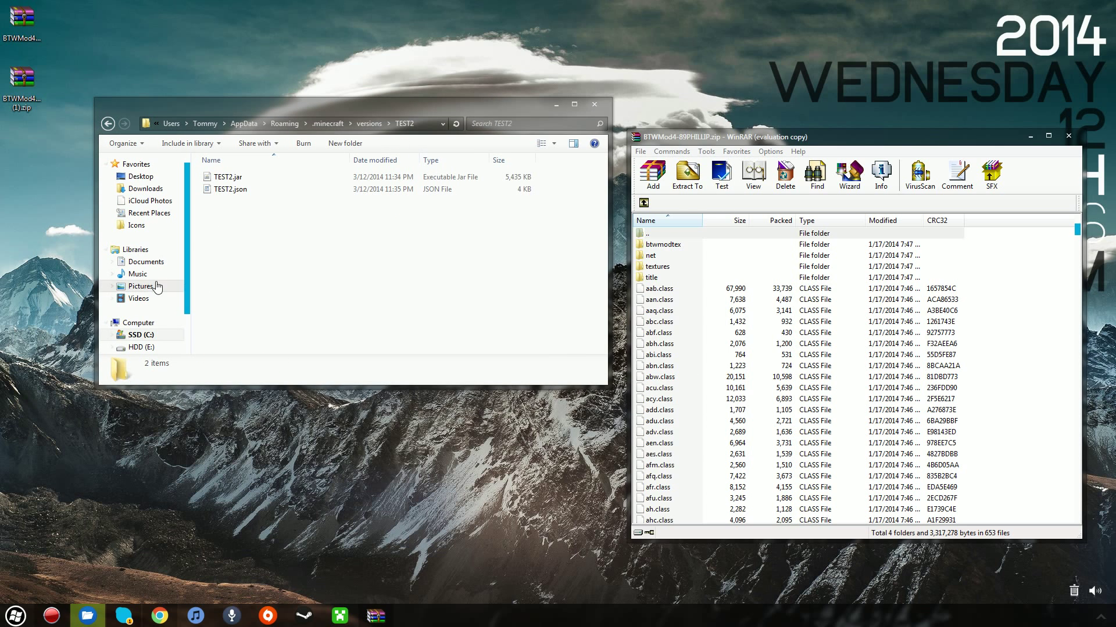
{"action": "right_click", "coordinate": [235, 180]}
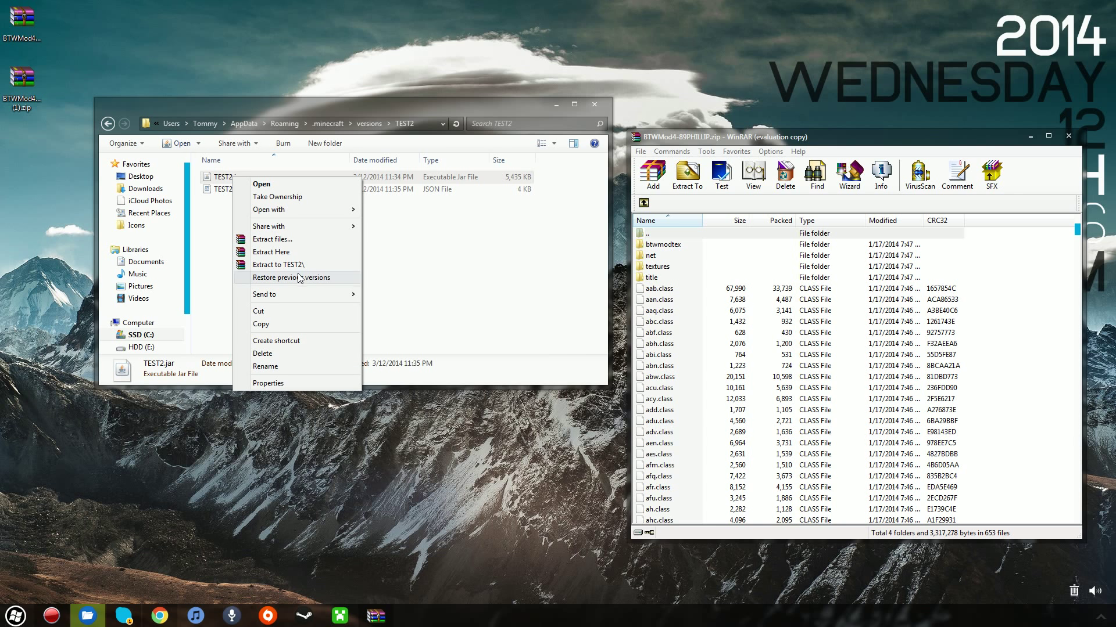
{"action": "mouse_move", "coordinate": [301, 213]}
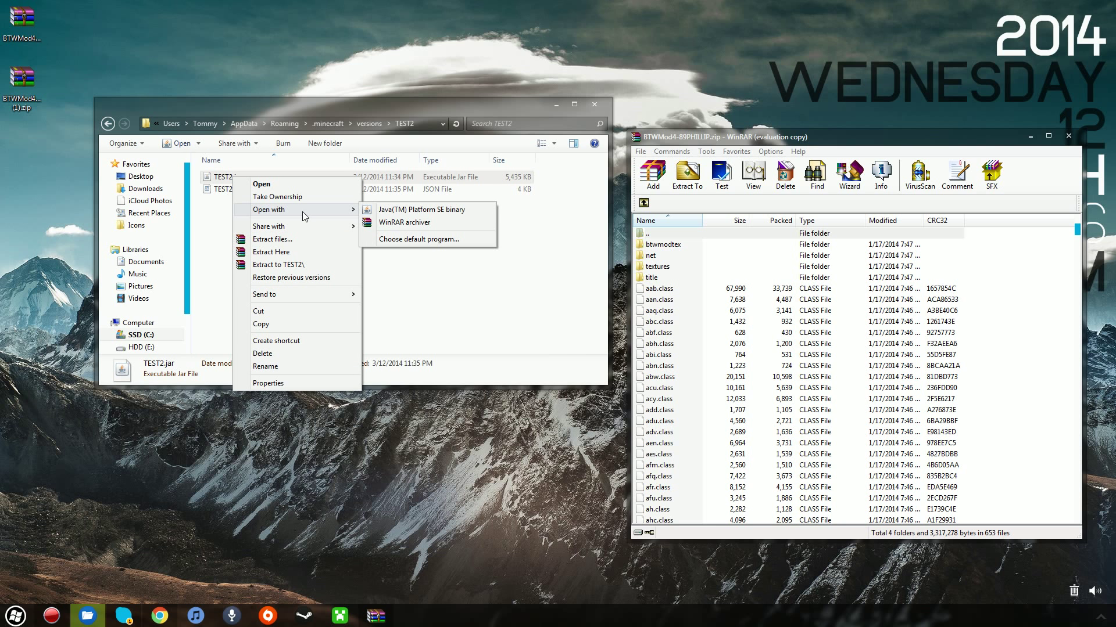
{"action": "left_click", "coordinate": [397, 223]}
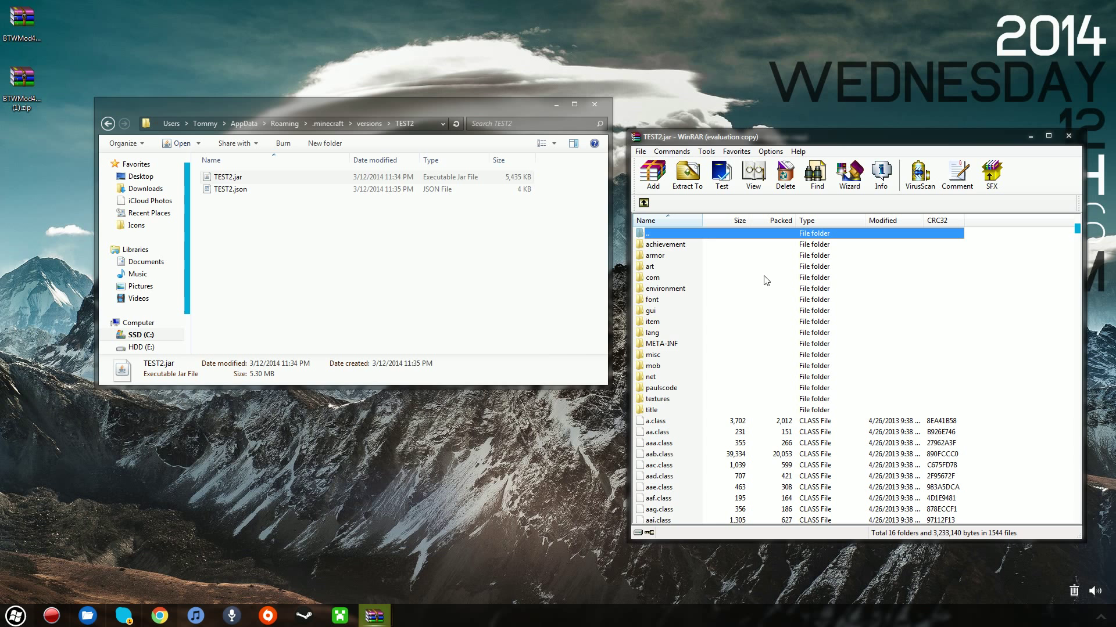
{"action": "left_click", "coordinate": [594, 105]}
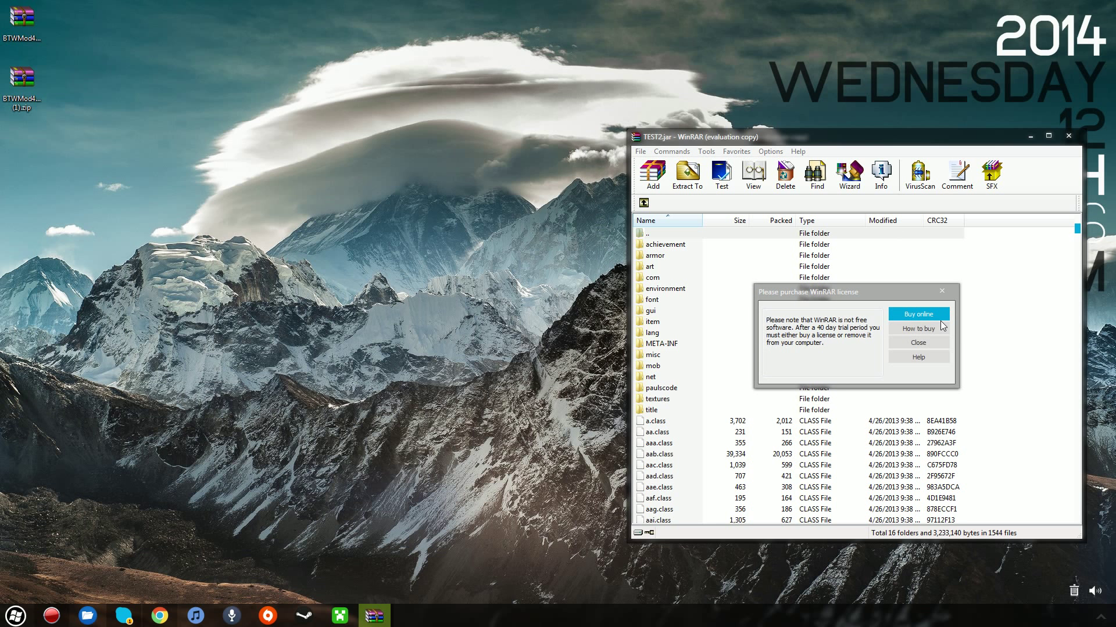
{"action": "key", "text": "Escape"}
{"action": "left_click_drag", "start_coordinate": [905, 143], "coordinate": [407, 146]}
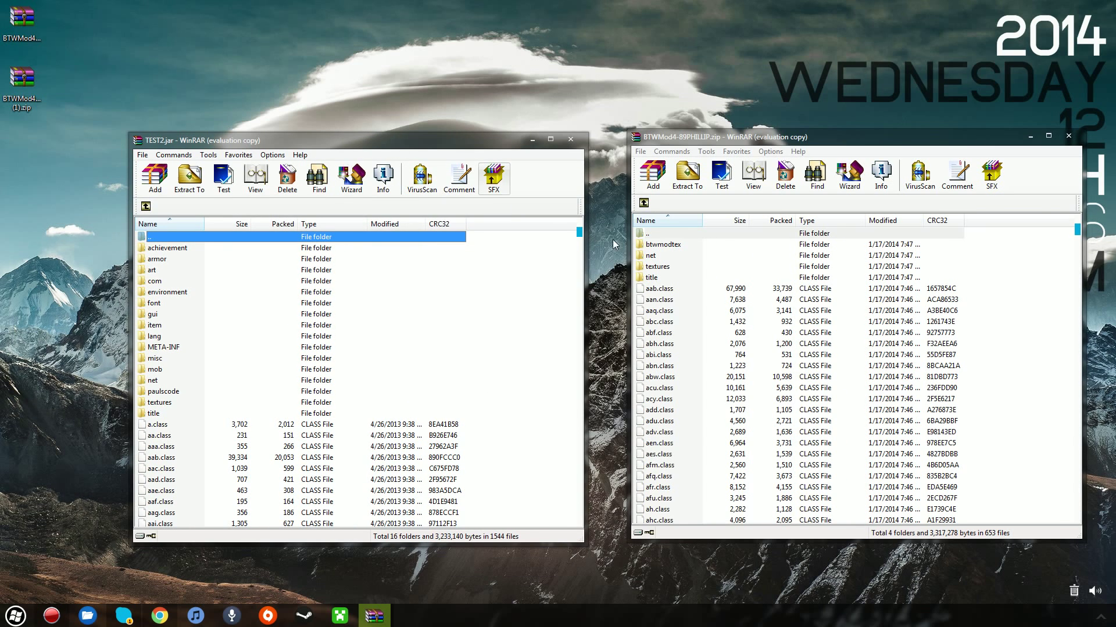
Step: Copy all contents of the mod's MINECRAFT-JAR folder into TEST2.jar, accept the archive update, and close both archives
{"action": "left_click", "coordinate": [748, 267]}
{"action": "key", "text": "ctrl+a"}
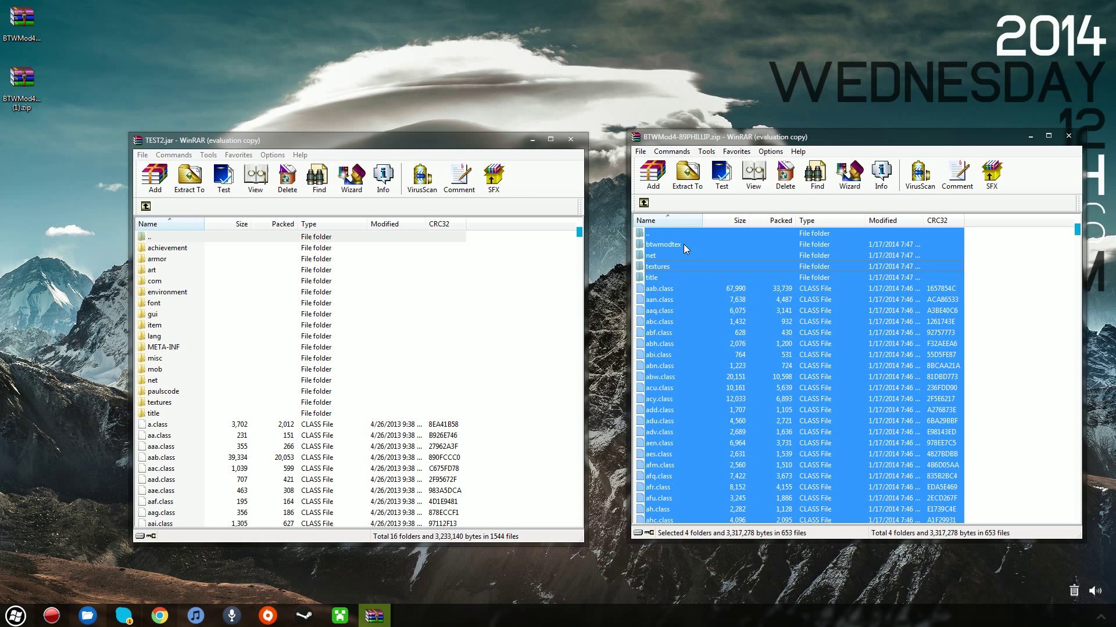
{"action": "left_click_drag", "start_coordinate": [715, 285], "coordinate": [284, 282]}
{"action": "left_click_drag", "start_coordinate": [207, 241], "coordinate": [208, 242]}
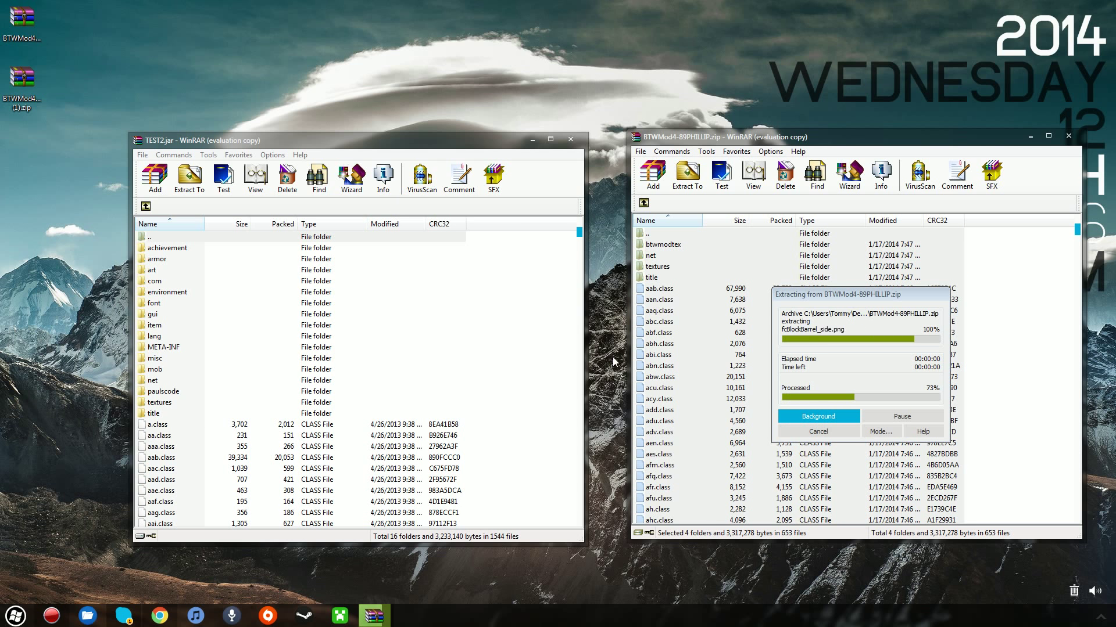
{"action": "left_click", "coordinate": [376, 447]}
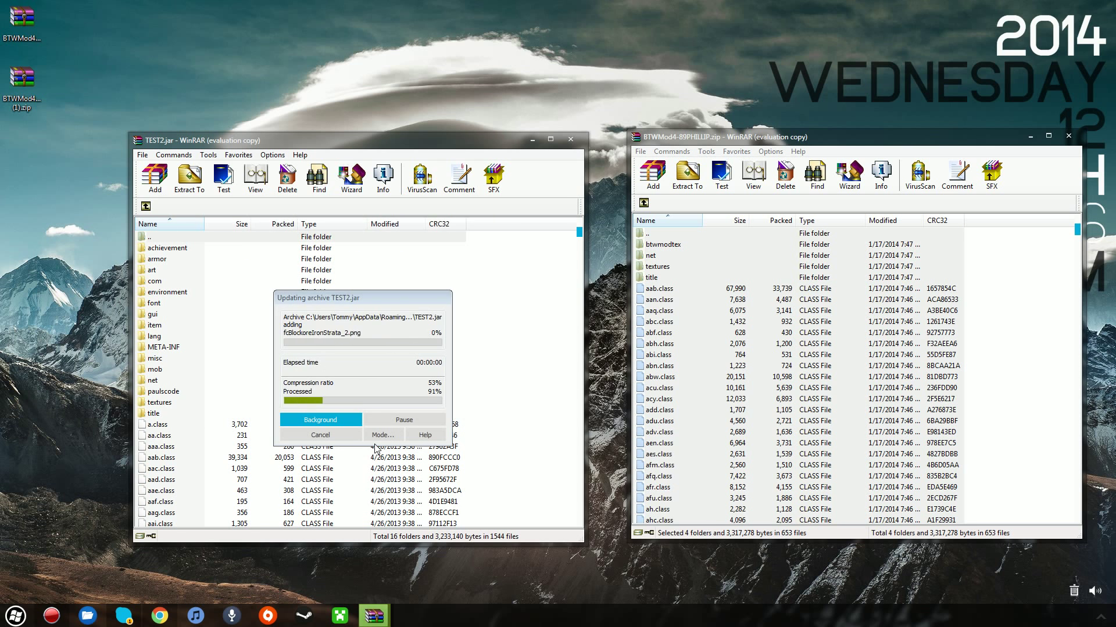
{"action": "left_click", "coordinate": [571, 140]}
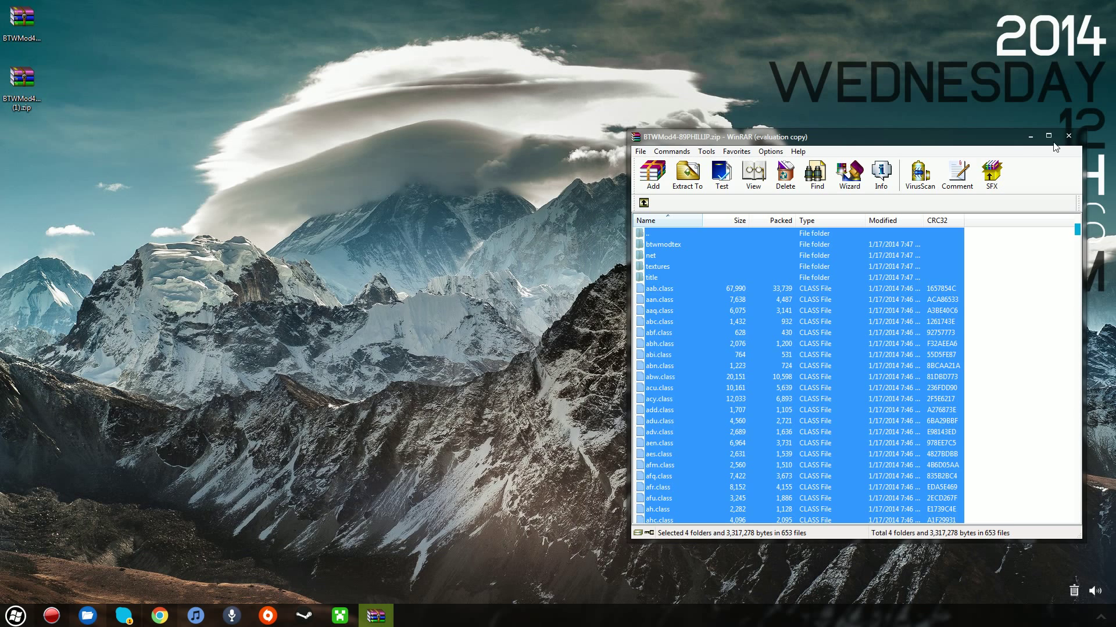
{"action": "left_click", "coordinate": [1068, 136]}
Step: Open the %appdata% location and go to the versions folder inside .minecraft
{"action": "left_click", "coordinate": [16, 615]}
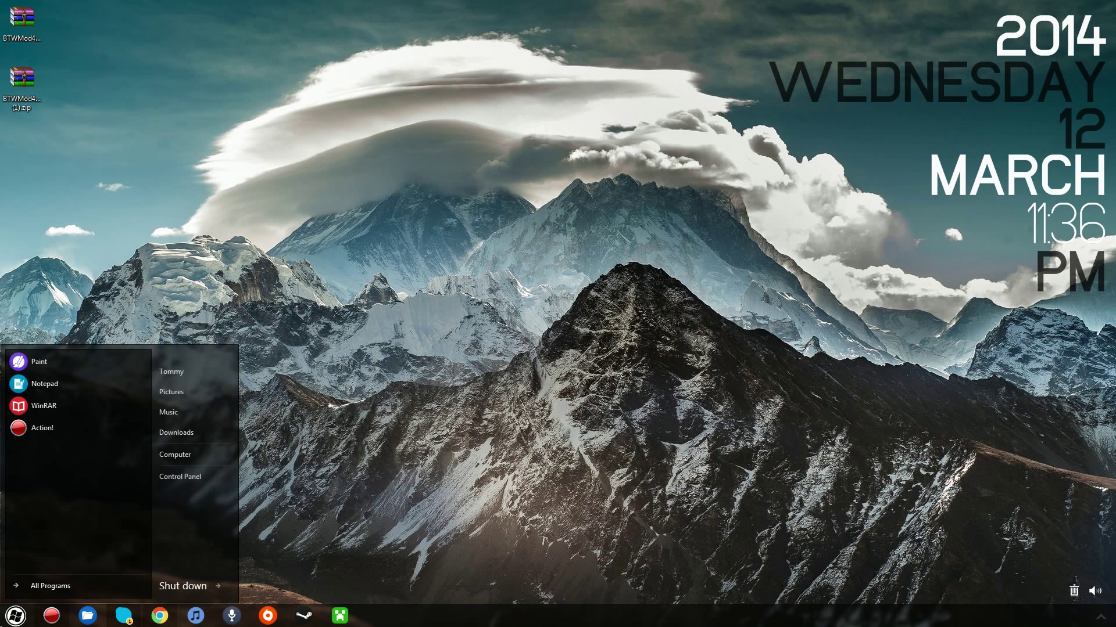
{"action": "type", "text": "%app"}
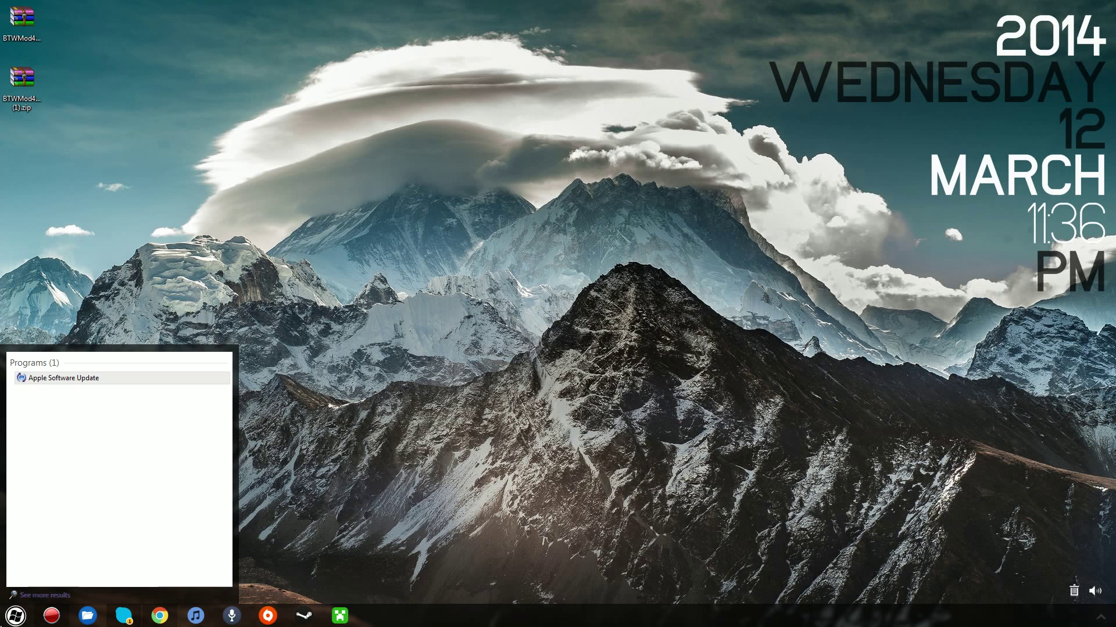
{"action": "type", "text": "data%"}
{"action": "key", "text": "Return"}
{"action": "double_click", "coordinate": [232, 176]}
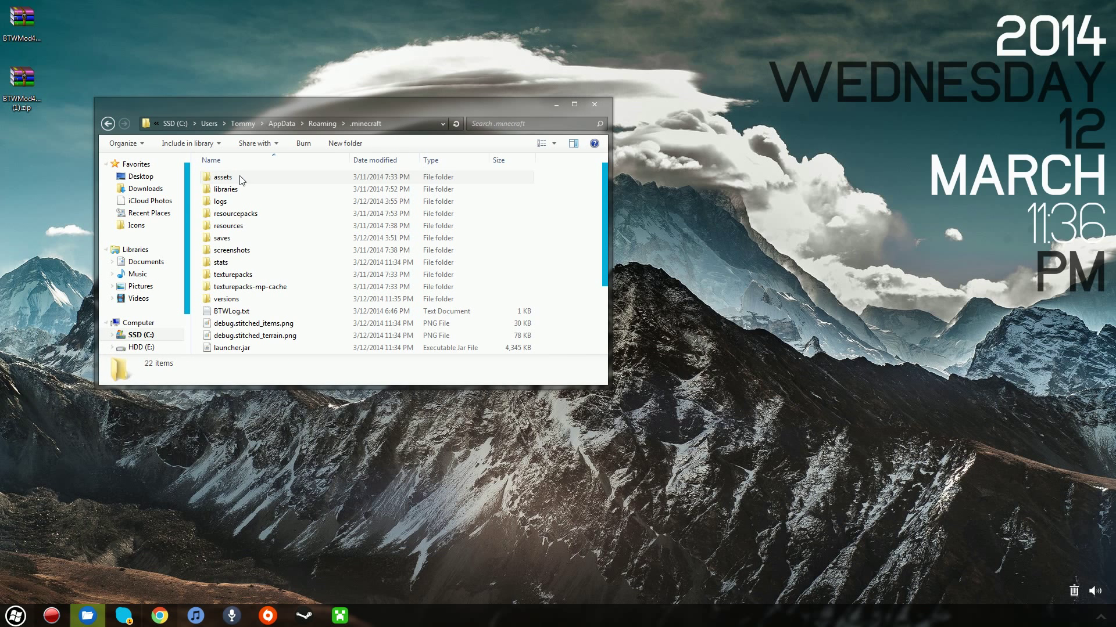
{"action": "double_click", "coordinate": [232, 299]}
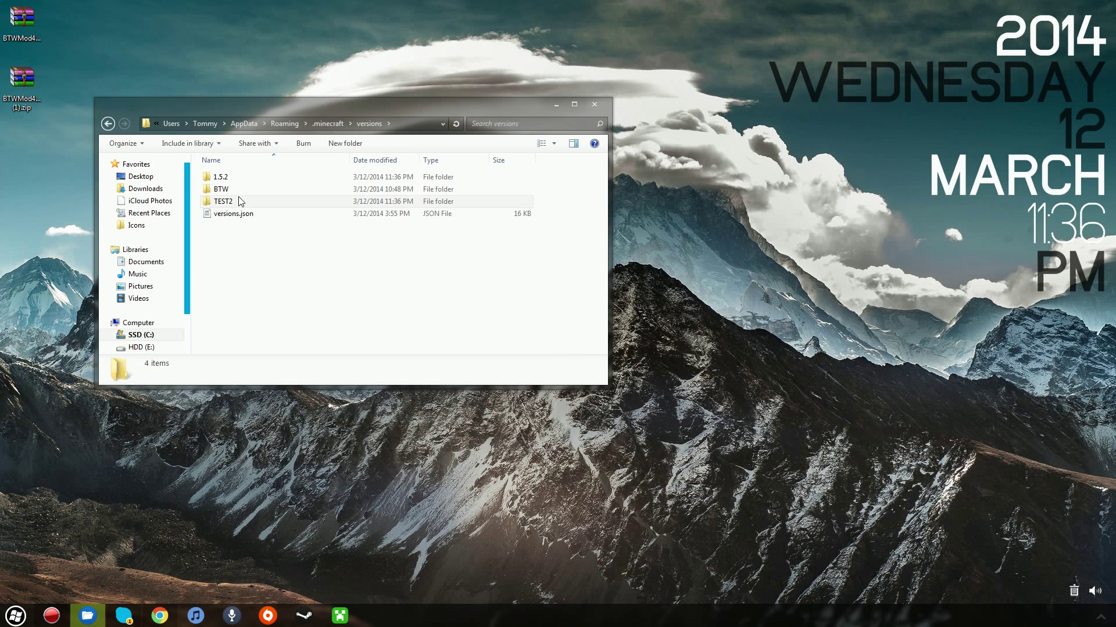
Step: Enter the TEST2 version folder and open TEST2.jar with WinRAR
{"action": "double_click", "coordinate": [232, 201]}
{"action": "right_click", "coordinate": [255, 180]}
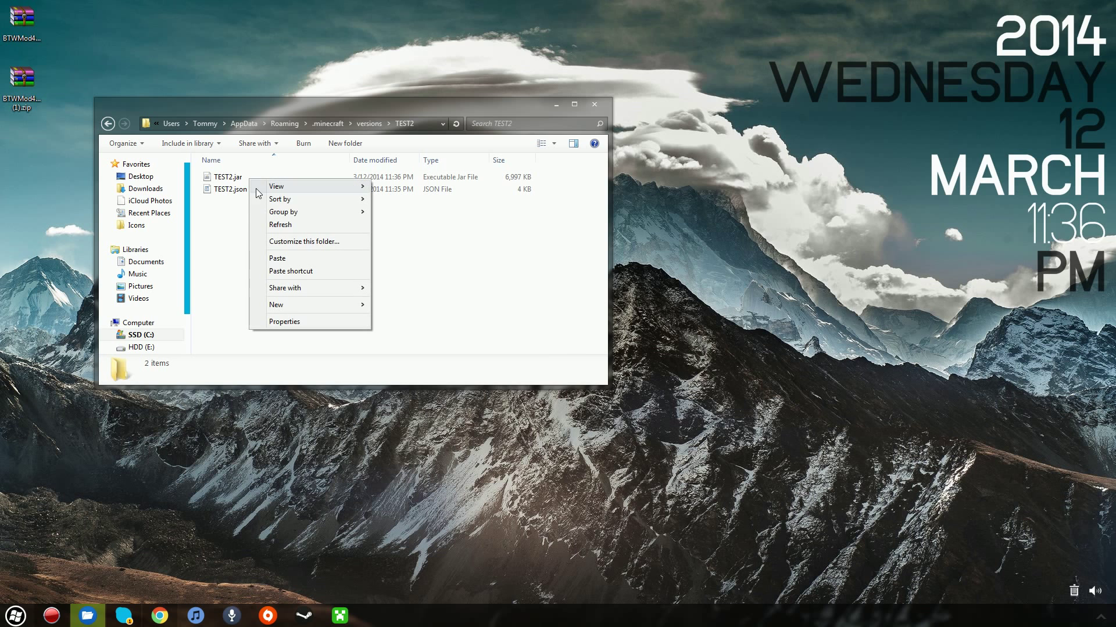
{"action": "right_click", "coordinate": [226, 179]}
{"action": "mouse_move", "coordinate": [246, 216]}
{"action": "left_click", "coordinate": [397, 226]}
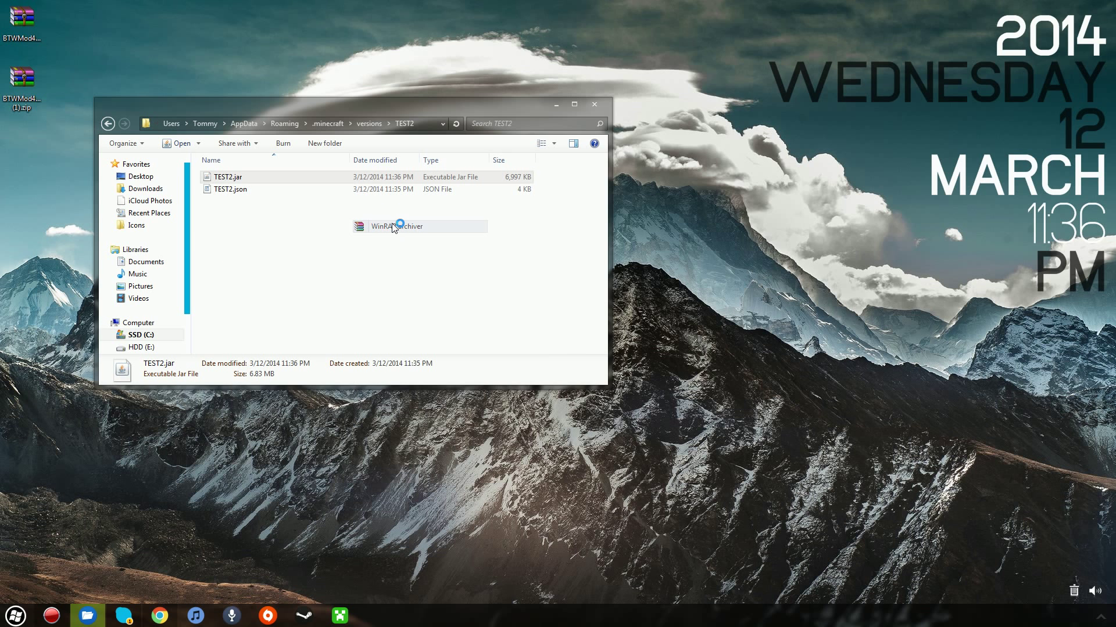
Step: Delete the META-INF folder from TEST2.jar, then close the archive and the folder window
{"action": "left_click", "coordinate": [665, 355]}
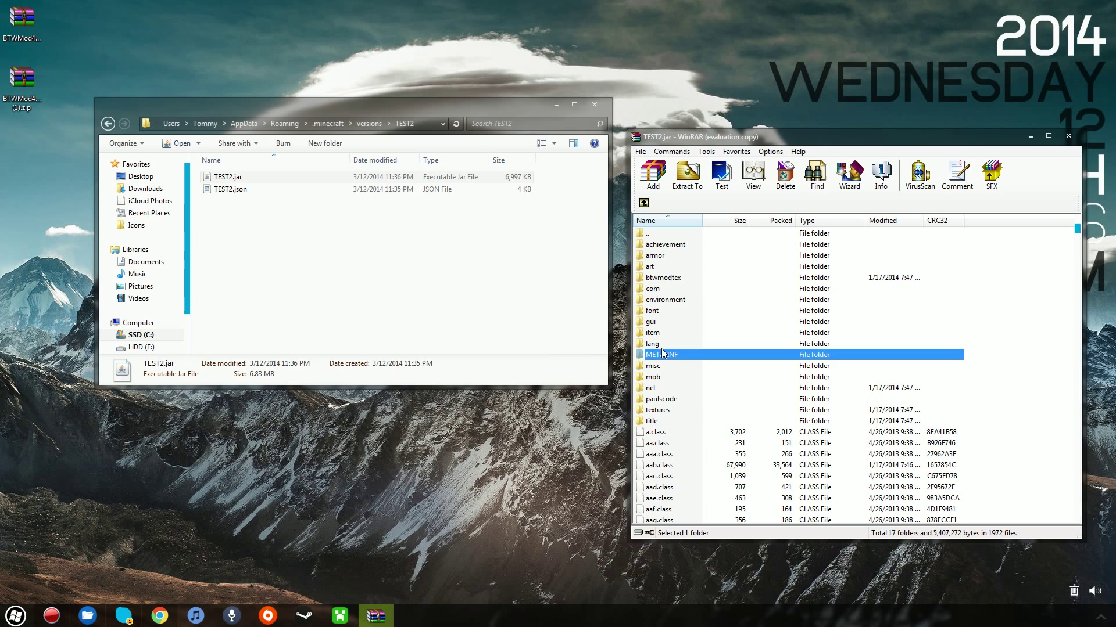
{"action": "left_click", "coordinate": [924, 339]}
{"action": "right_click", "coordinate": [664, 362]}
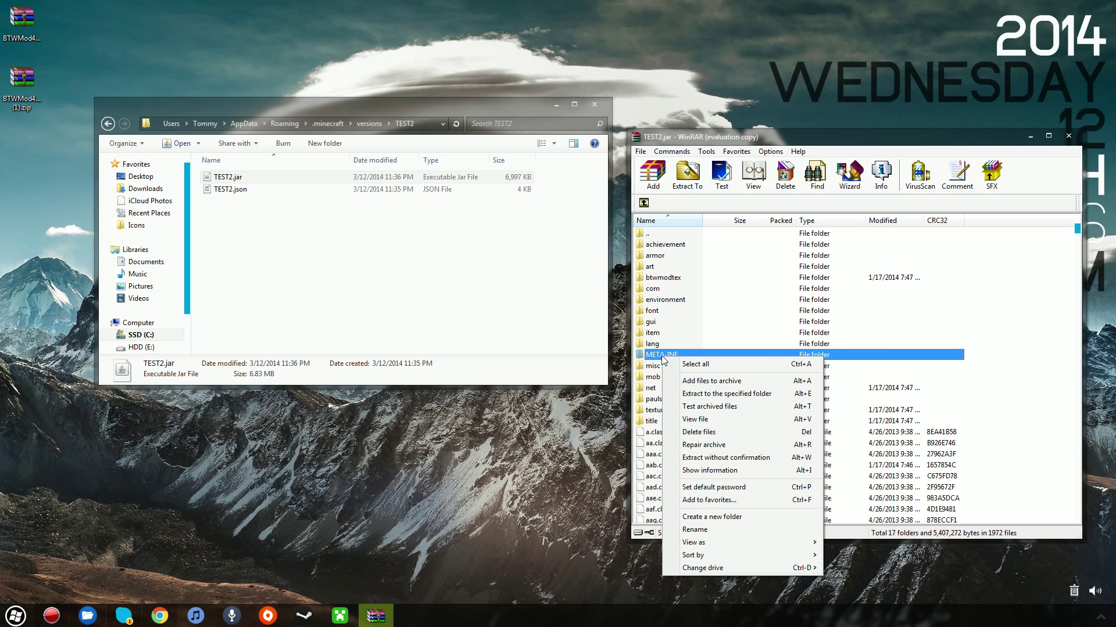
{"action": "left_click", "coordinate": [694, 431]}
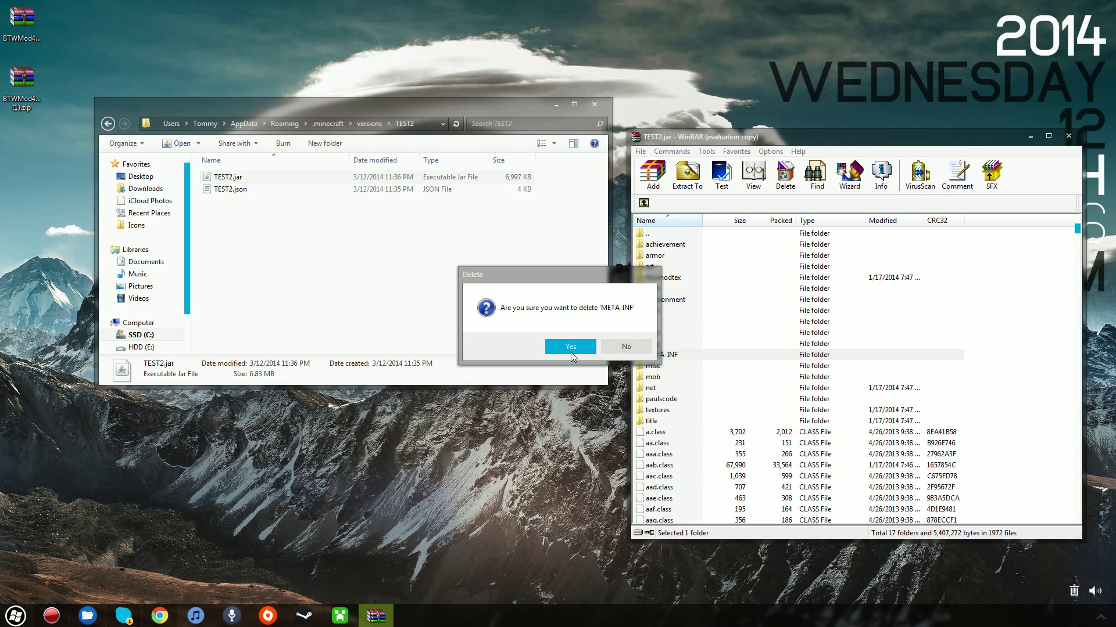
{"action": "left_click", "coordinate": [569, 349]}
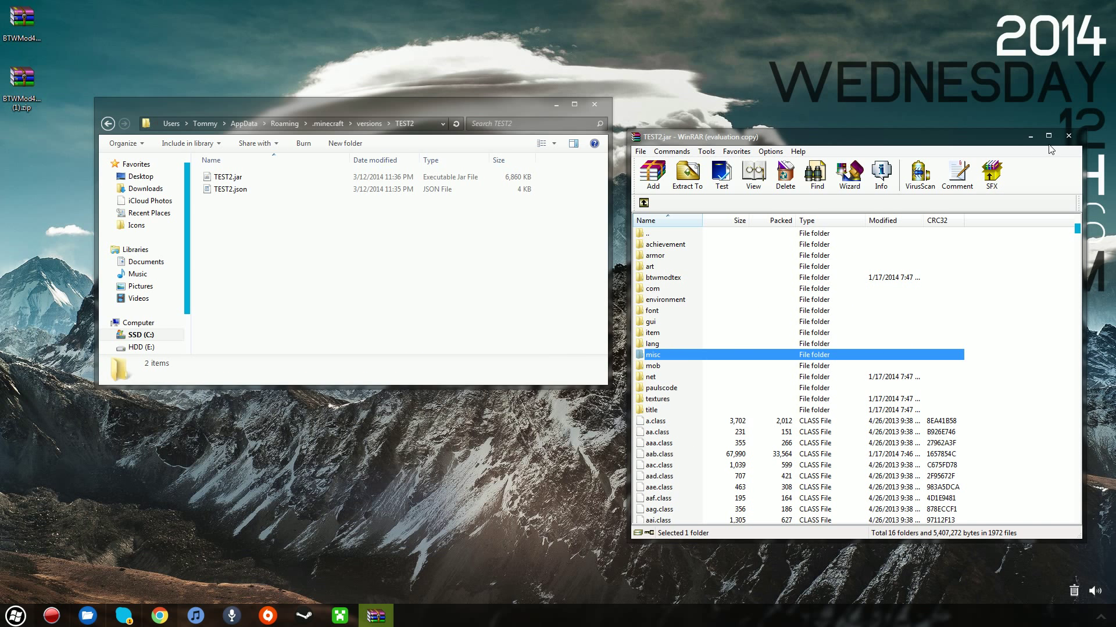
{"action": "left_click", "coordinate": [1069, 136]}
{"action": "left_click", "coordinate": [592, 103]}
Step: Open the Minecraft Launcher, create a profile named TEST2 that uses version release TEST2, and choose it as the active profile
{"action": "left_click", "coordinate": [340, 616]}
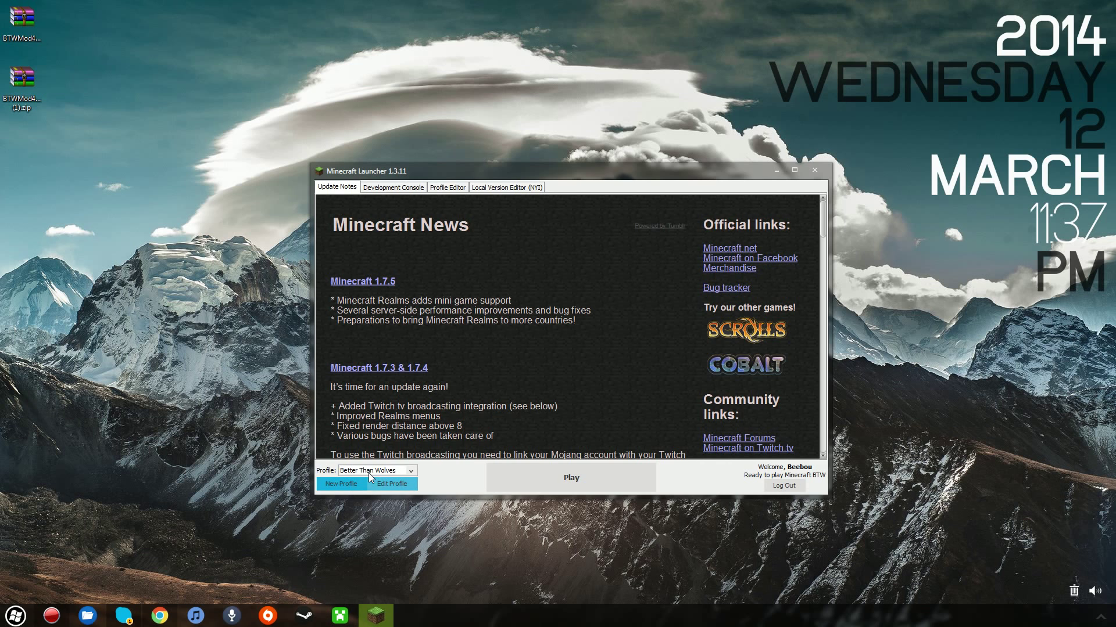
{"action": "left_click", "coordinate": [348, 485]}
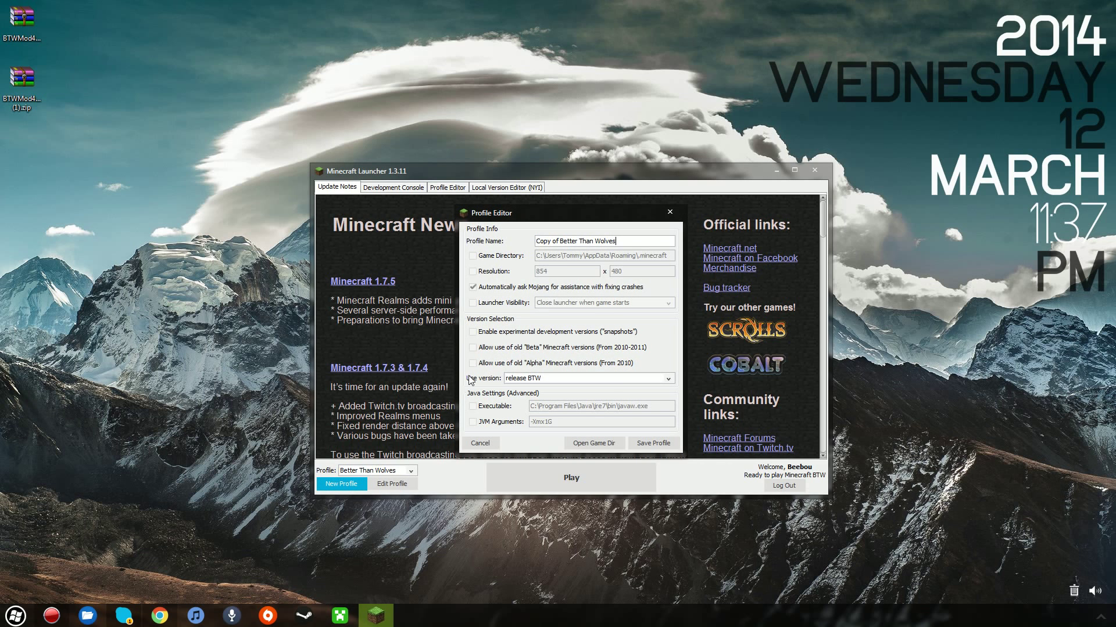
{"action": "left_click_drag", "start_coordinate": [629, 241], "coordinate": [235, 197]}
{"action": "type", "text": "TEST2"}
{"action": "left_click", "coordinate": [550, 379]}
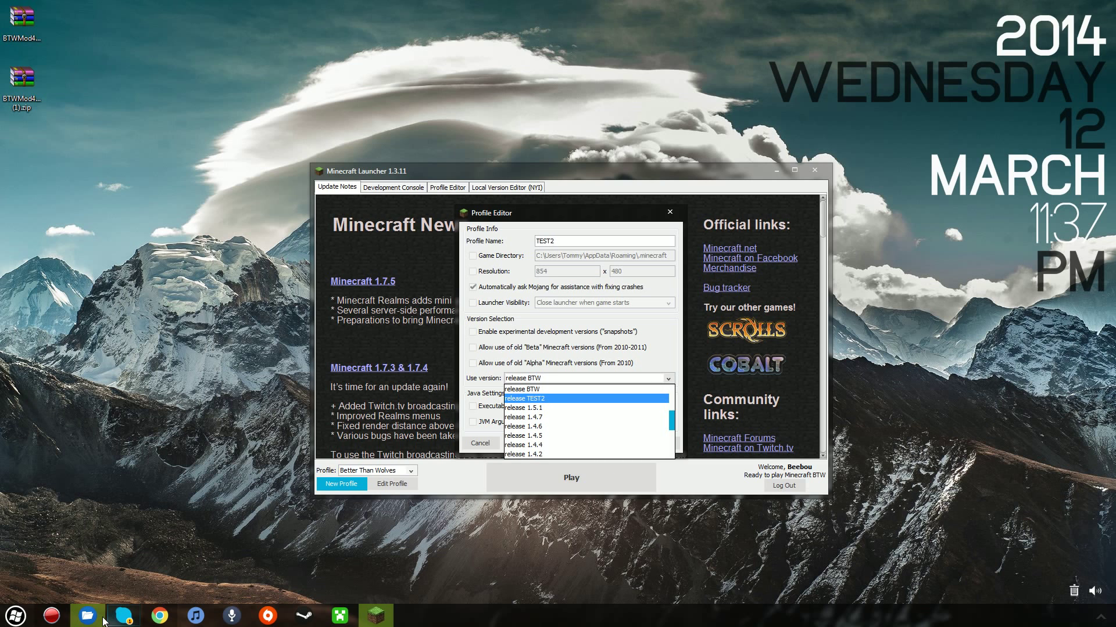
{"action": "left_click", "coordinate": [554, 399]}
{"action": "left_click", "coordinate": [650, 443]}
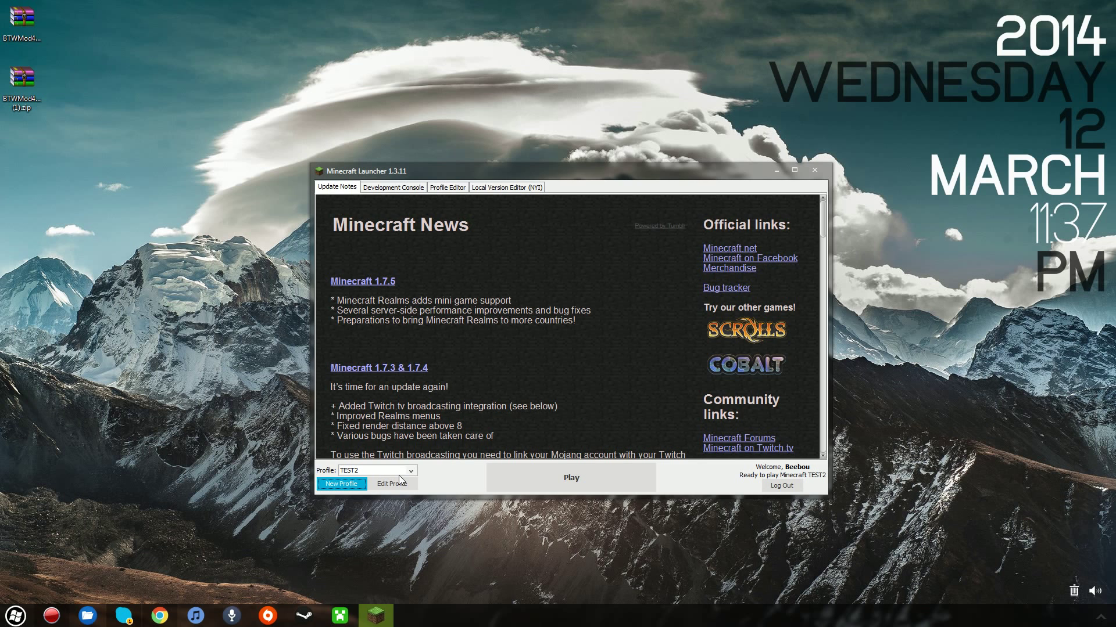
{"action": "left_click", "coordinate": [407, 471]}
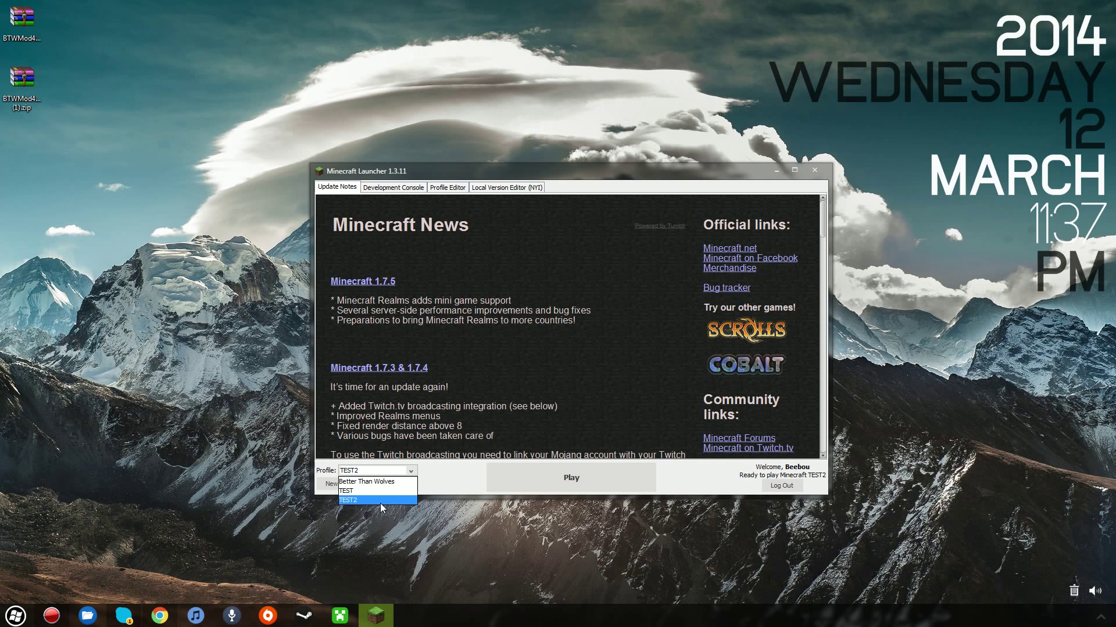
{"action": "left_click", "coordinate": [382, 498]}
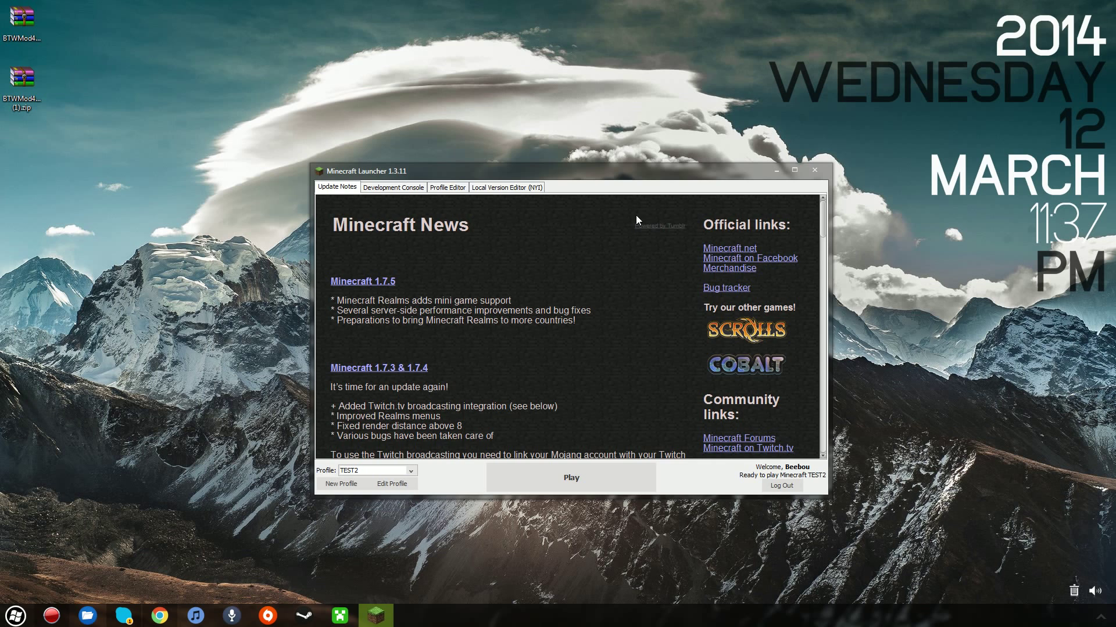
Step: Delete the TEST profile that uses version 1.5.2 from the launcher's profile list
{"action": "left_click", "coordinate": [447, 188]}
{"action": "right_click", "coordinate": [359, 223]}
{"action": "left_click", "coordinate": [383, 254]}
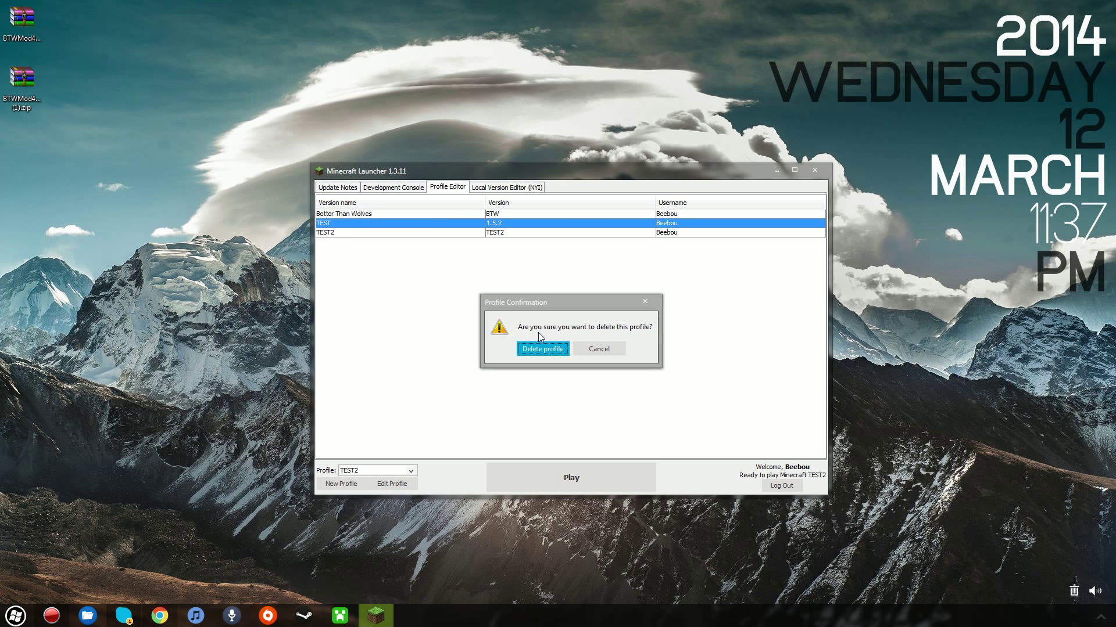
{"action": "left_click", "coordinate": [542, 349]}
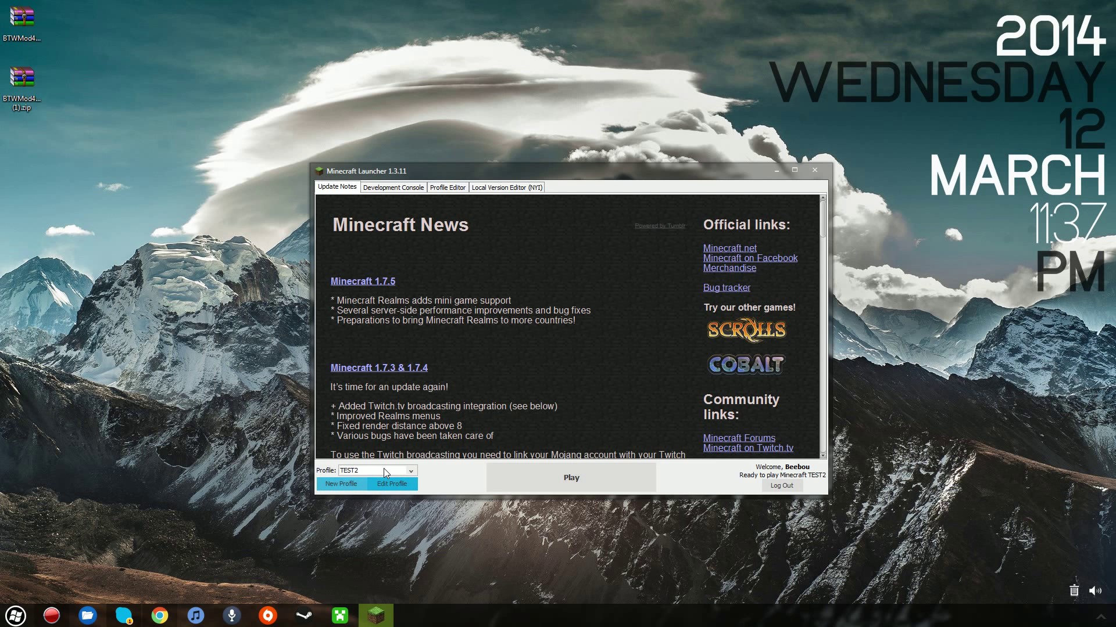
Step: Start the game with the TEST2 profile and create a singleplayer Survival world named New World
{"action": "left_click", "coordinate": [497, 472]}
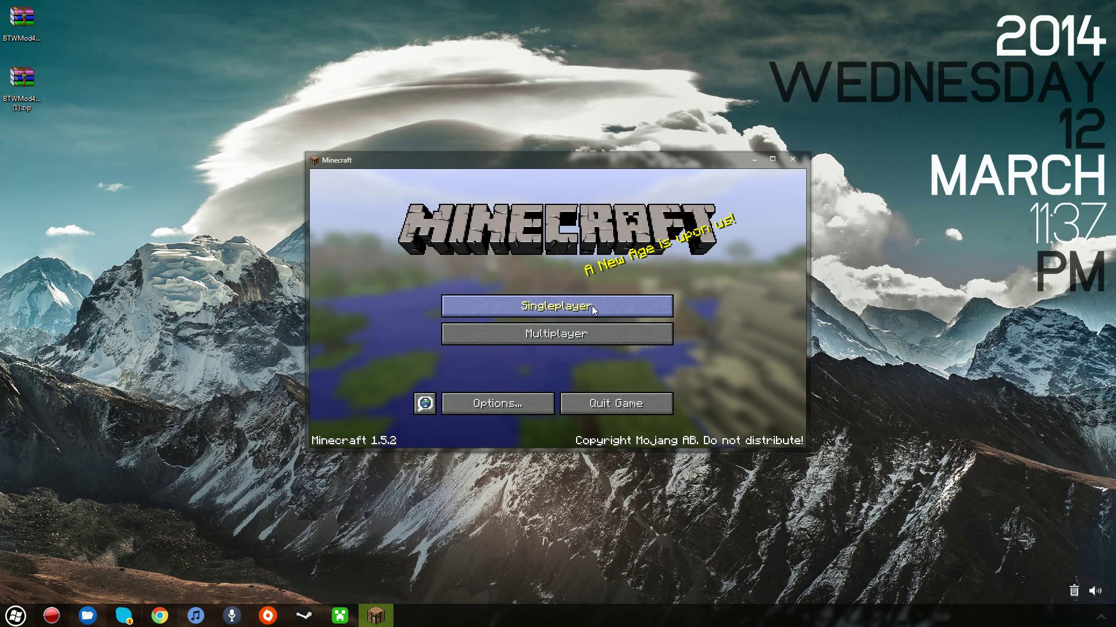
{"action": "left_click", "coordinate": [592, 306]}
{"action": "left_click", "coordinate": [648, 398]}
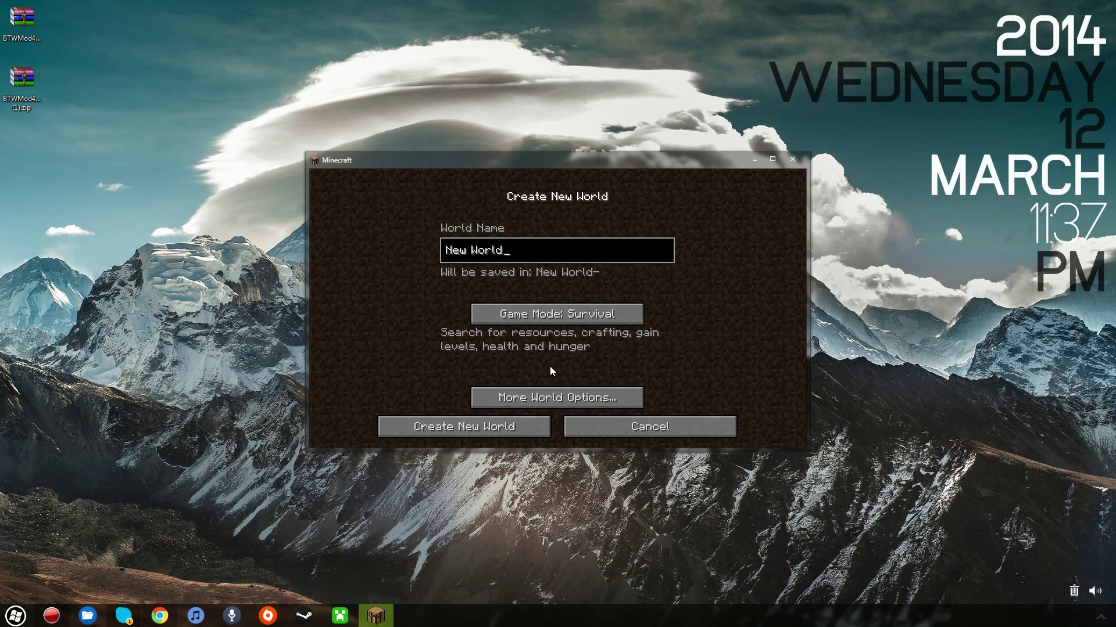
{"action": "left_click", "coordinate": [529, 428]}
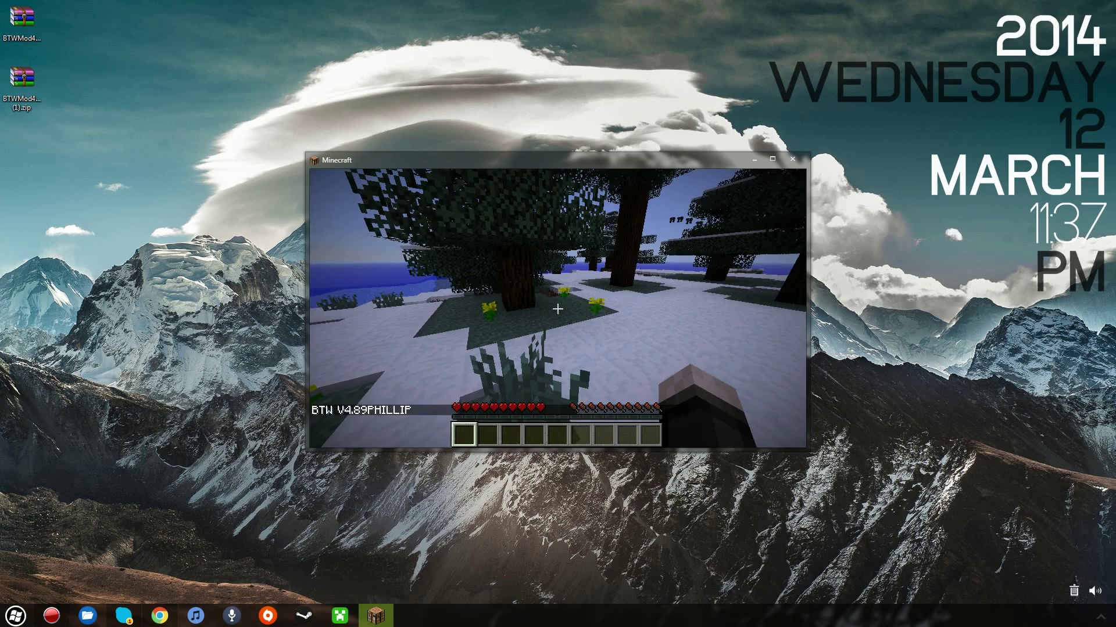
Step: Walk around the new world to check that the Better Than Wolves mod is running
{"action": "key", "text": "w"}
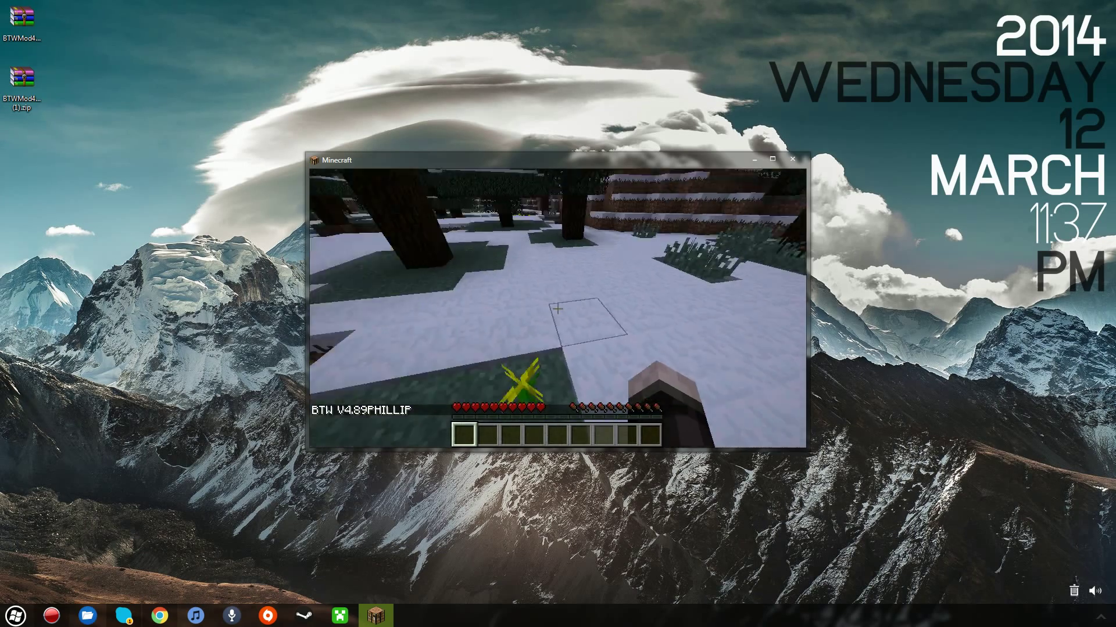
{"action": "key", "text": "w"}
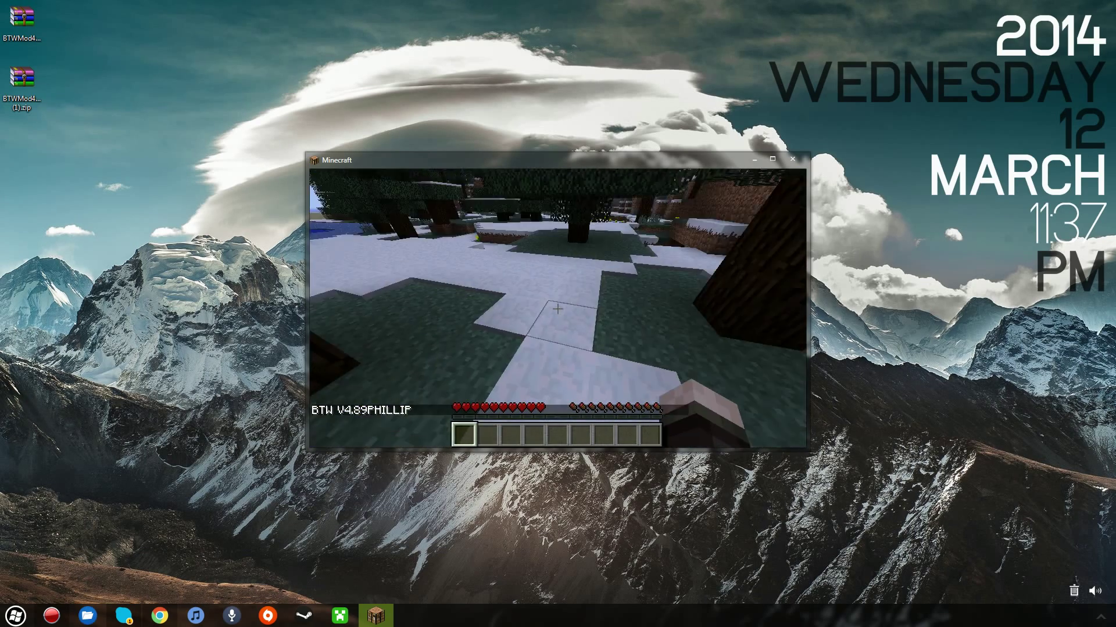
{"action": "left_click_drag", "start_coordinate": [557, 309], "coordinate": [557, 309]}
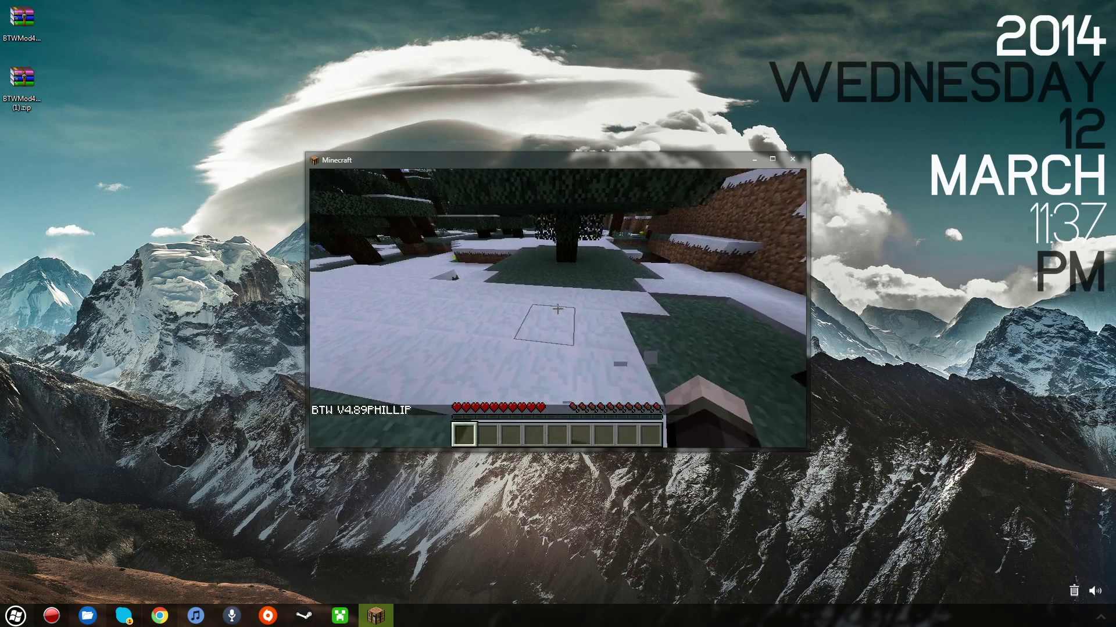
{"action": "key", "text": "w"}
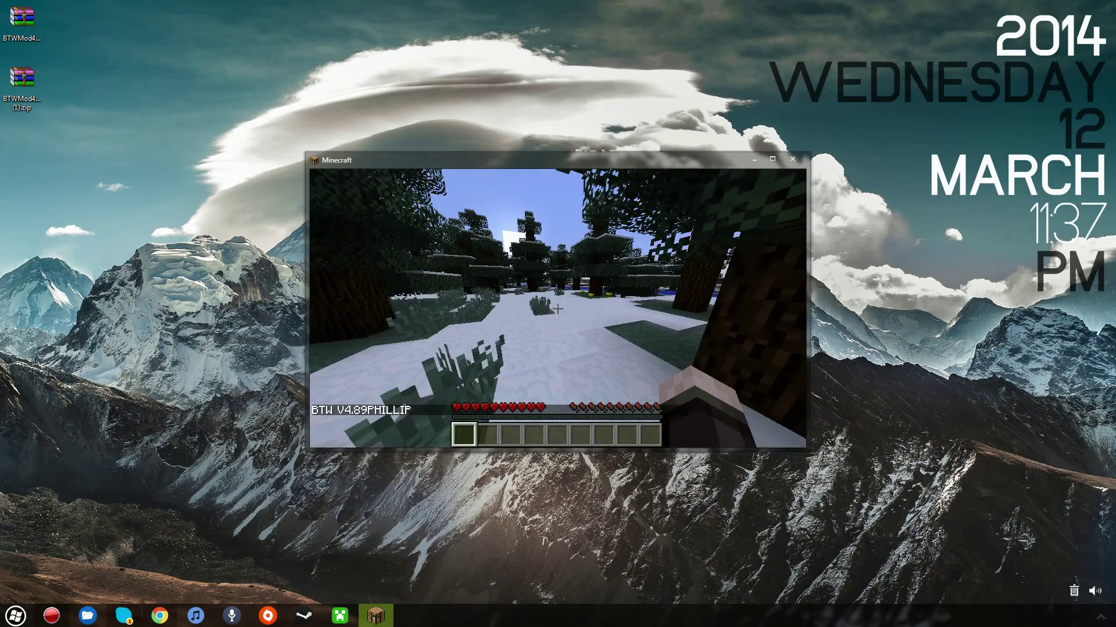
{"action": "key", "text": "w"}
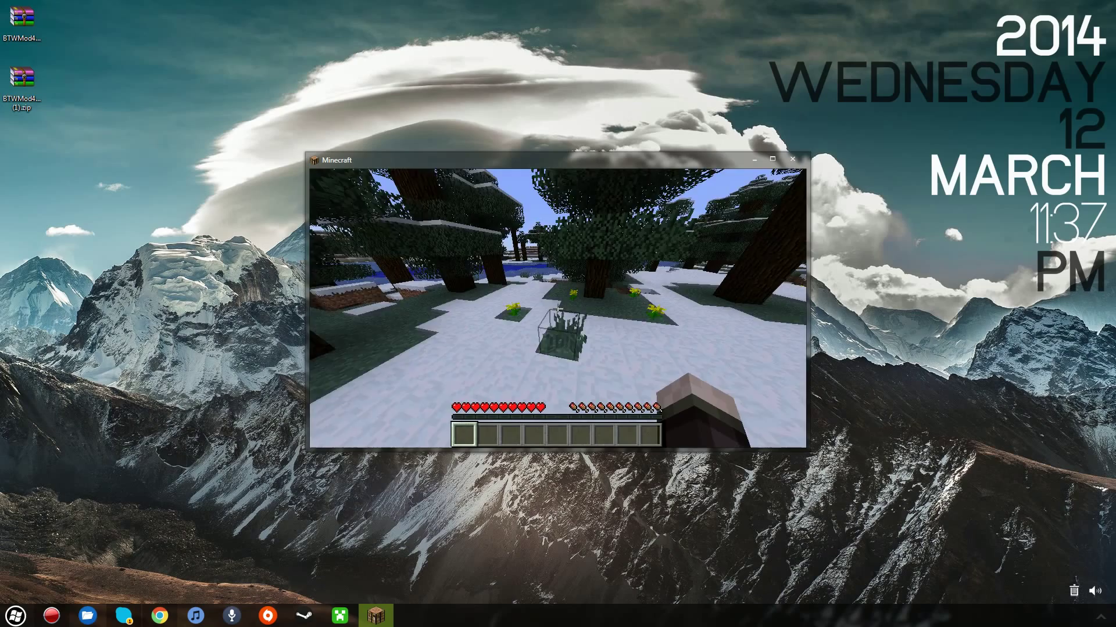
{"action": "key", "text": "w"}
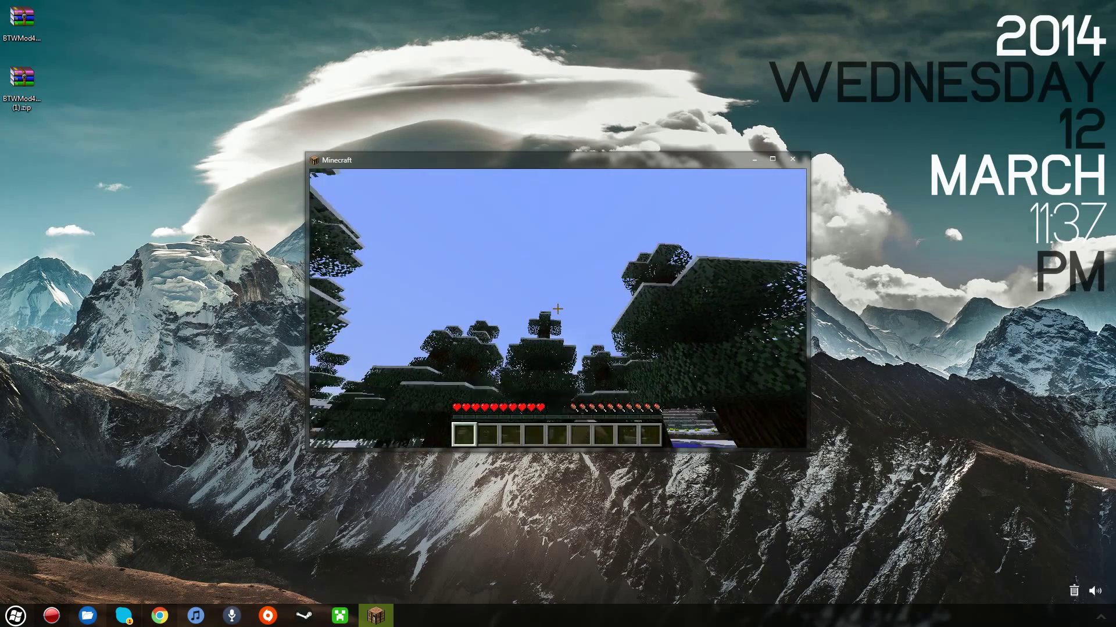